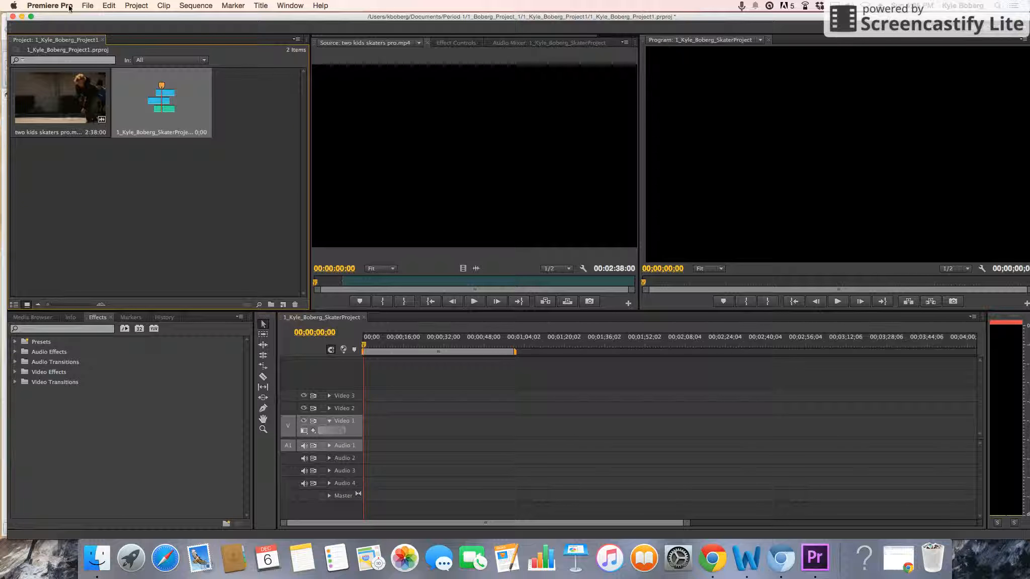
click(91, 6)
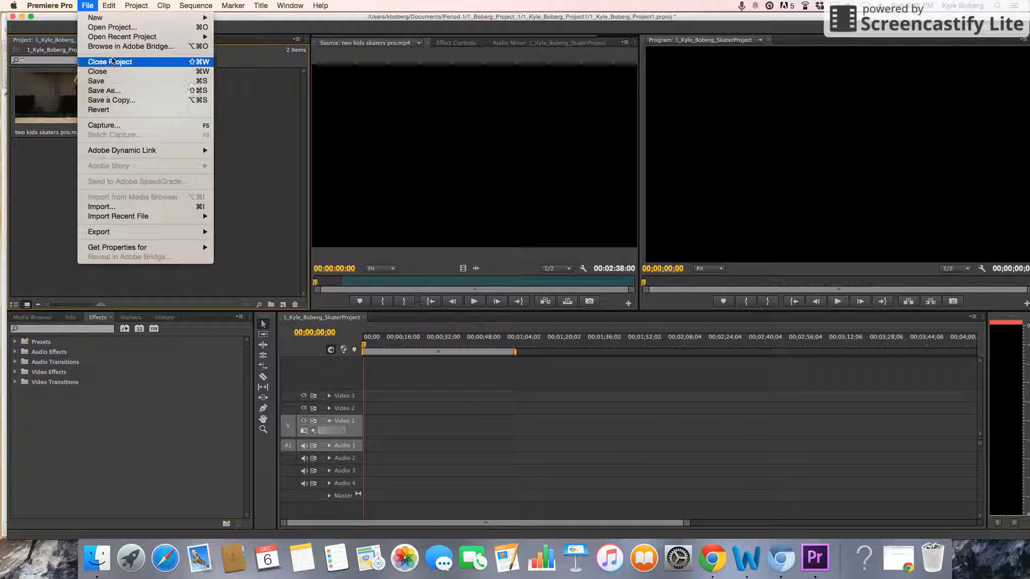
mouse_move(191, 231)
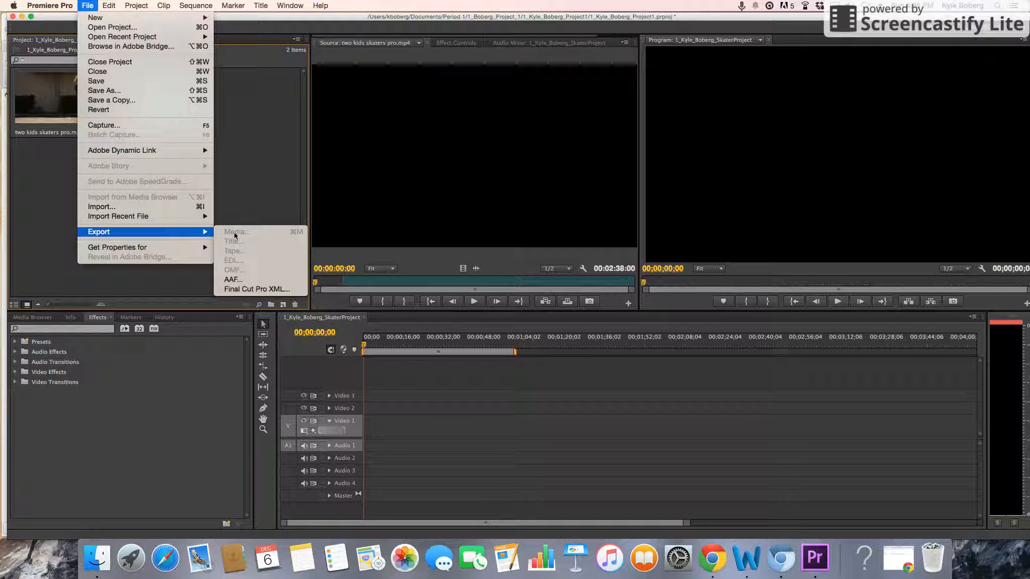
click(44, 176)
click(86, 5)
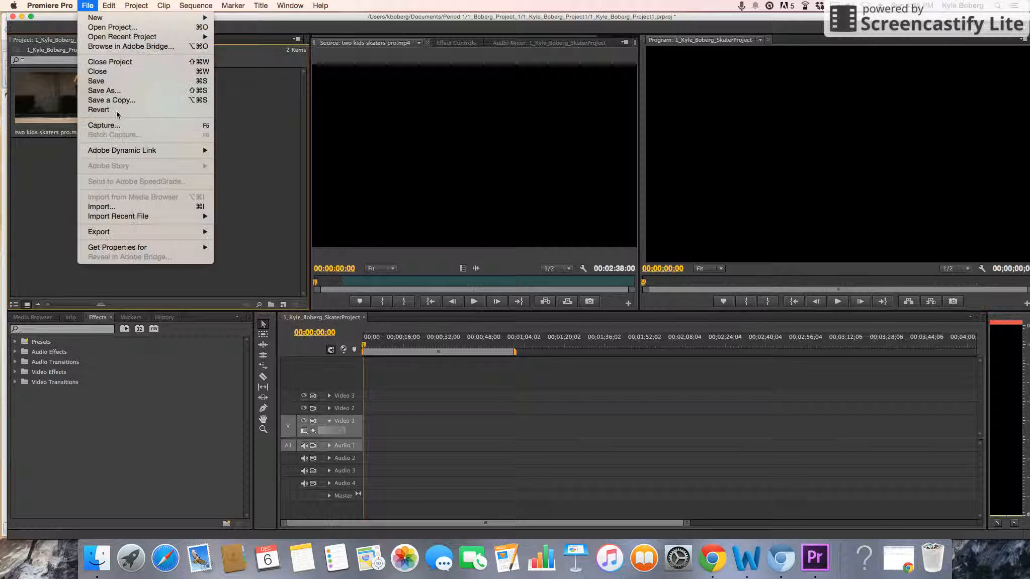
mouse_move(130, 231)
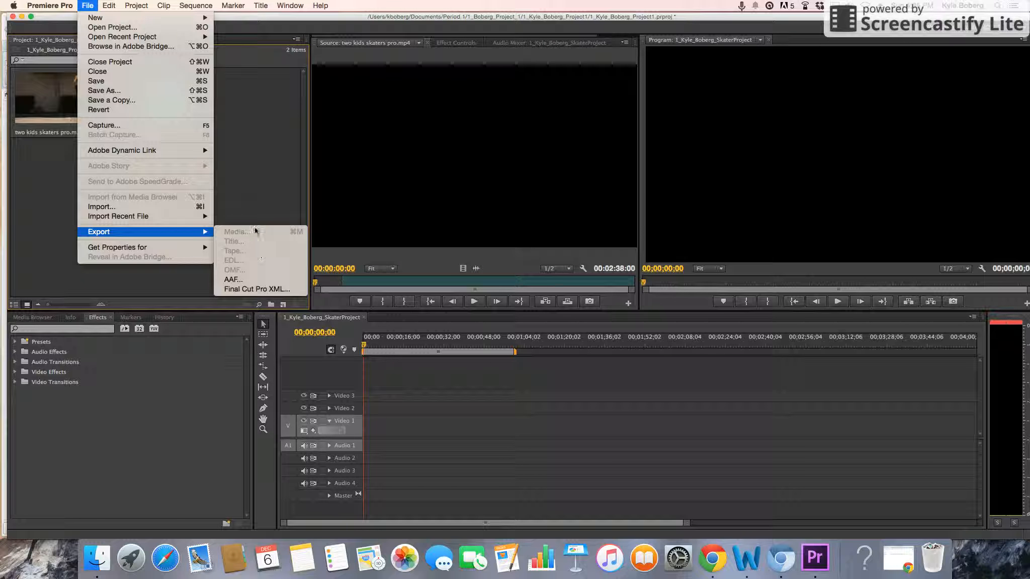
click(243, 197)
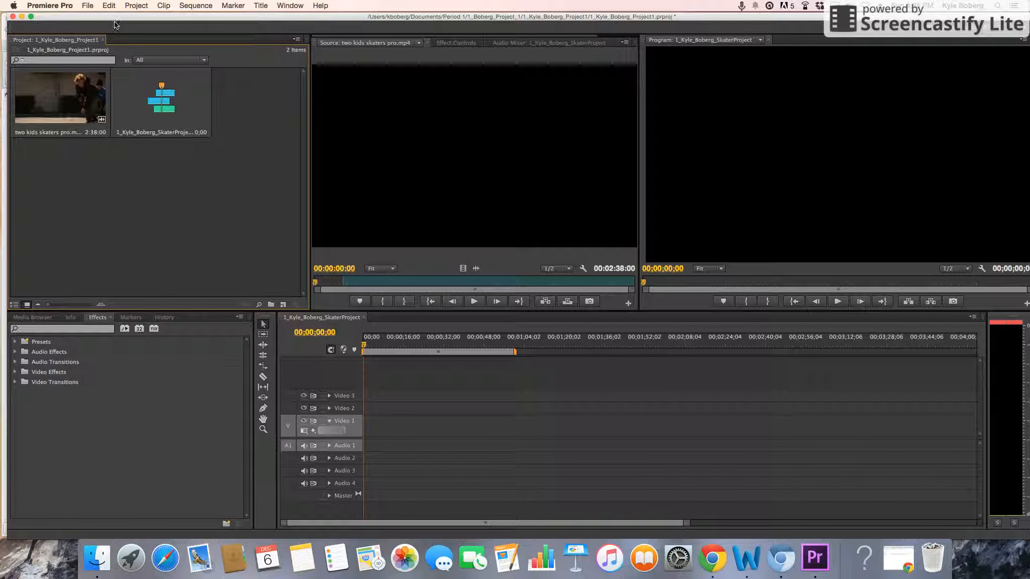
Select the Editing (CS5.5) workspace.
click(110, 7)
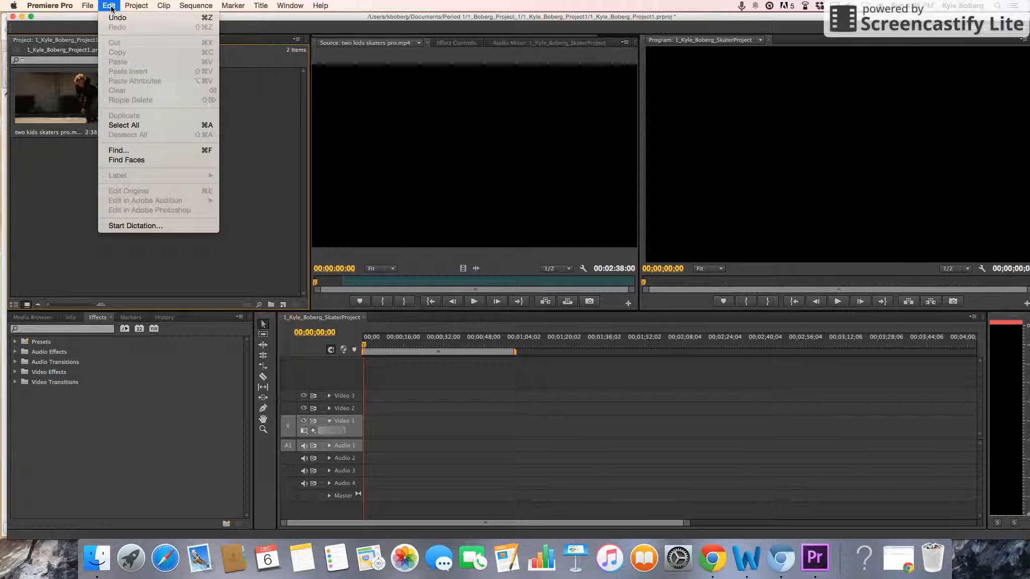
mouse_move(137, 7)
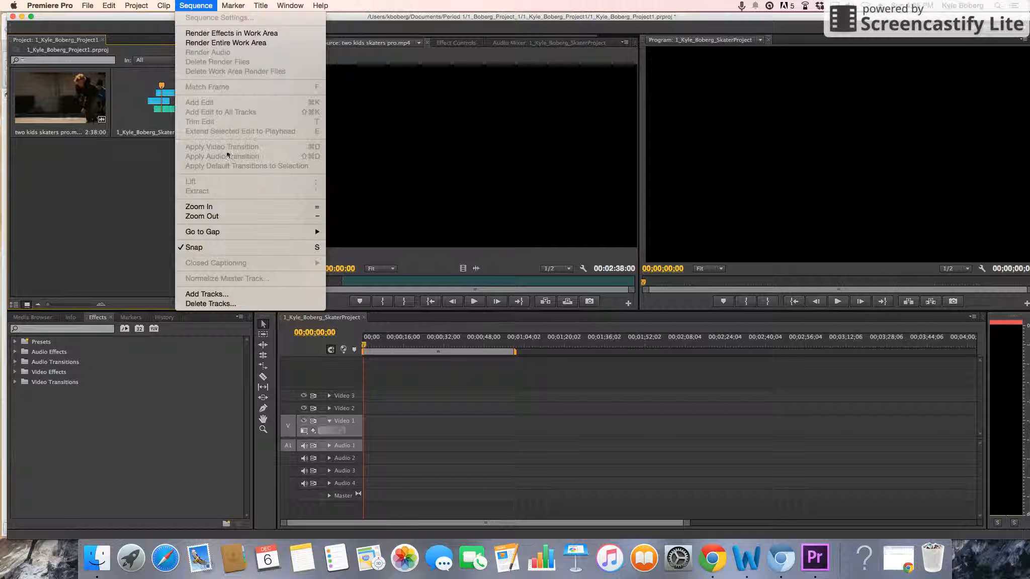
mouse_move(296, 10)
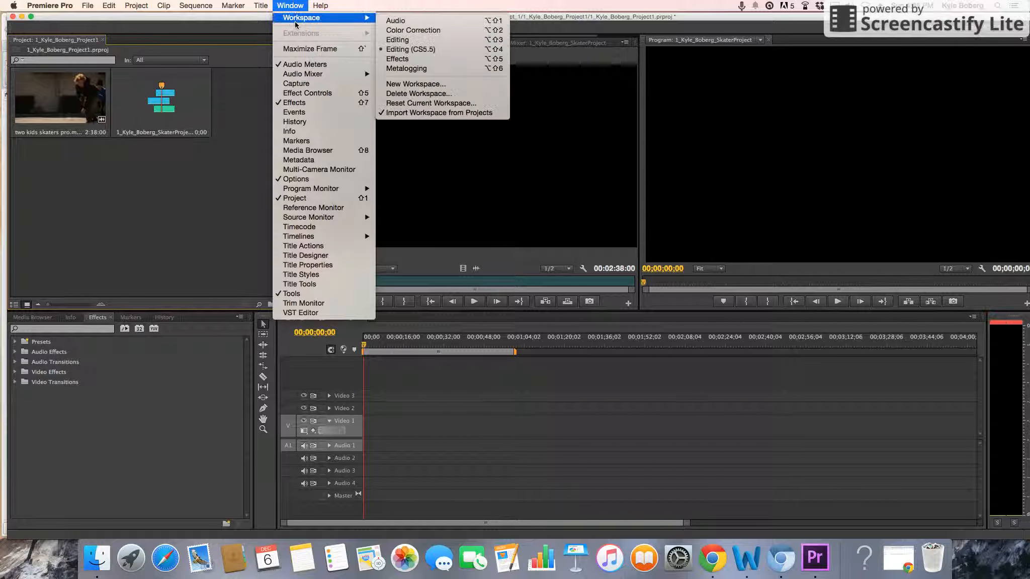
click(445, 49)
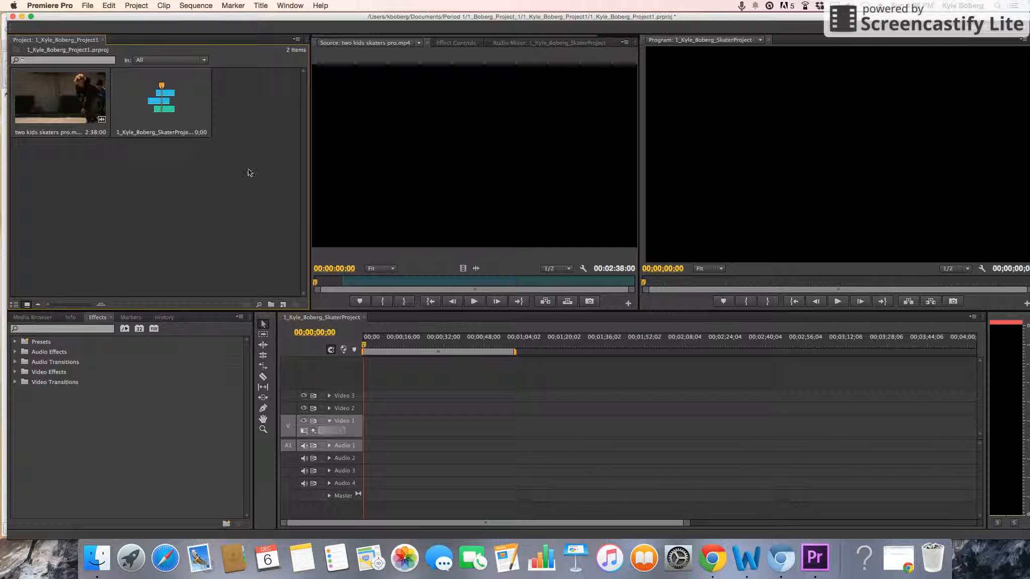
Close the Effect Controls, Audio Mixer and Source monitor panels, leaving Metadata open.
click(458, 44)
click(481, 45)
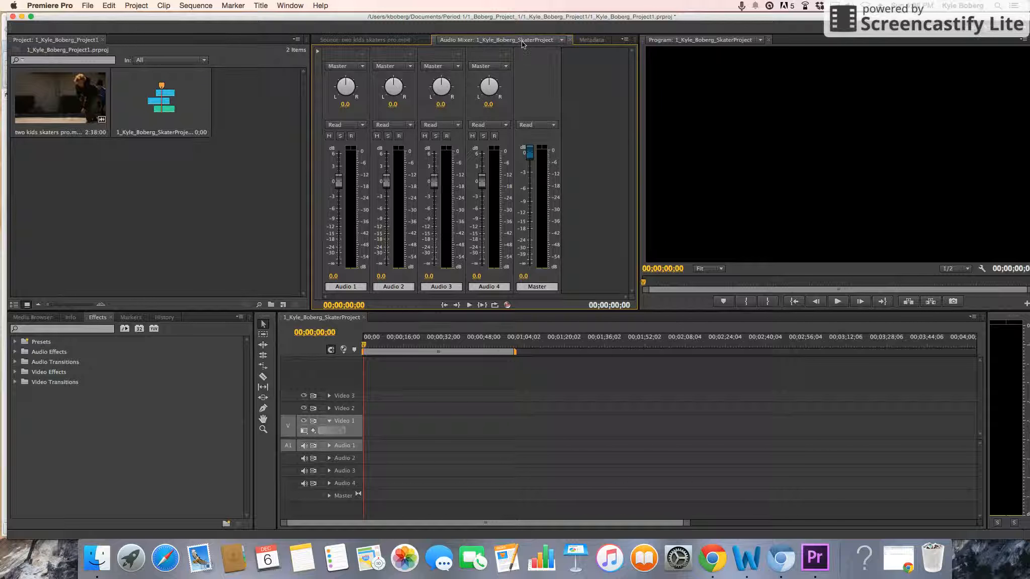
click(570, 40)
click(382, 44)
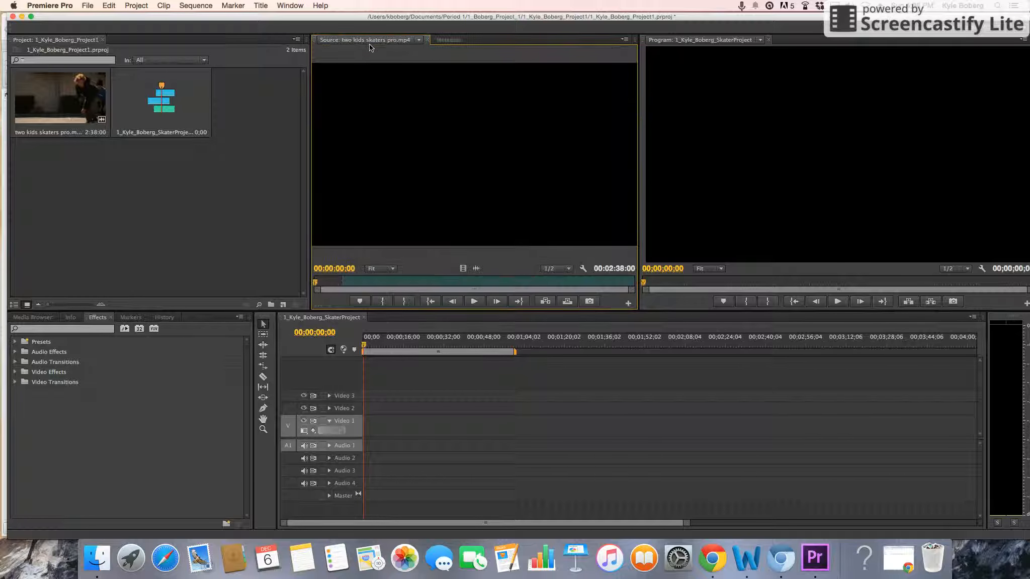
click(427, 40)
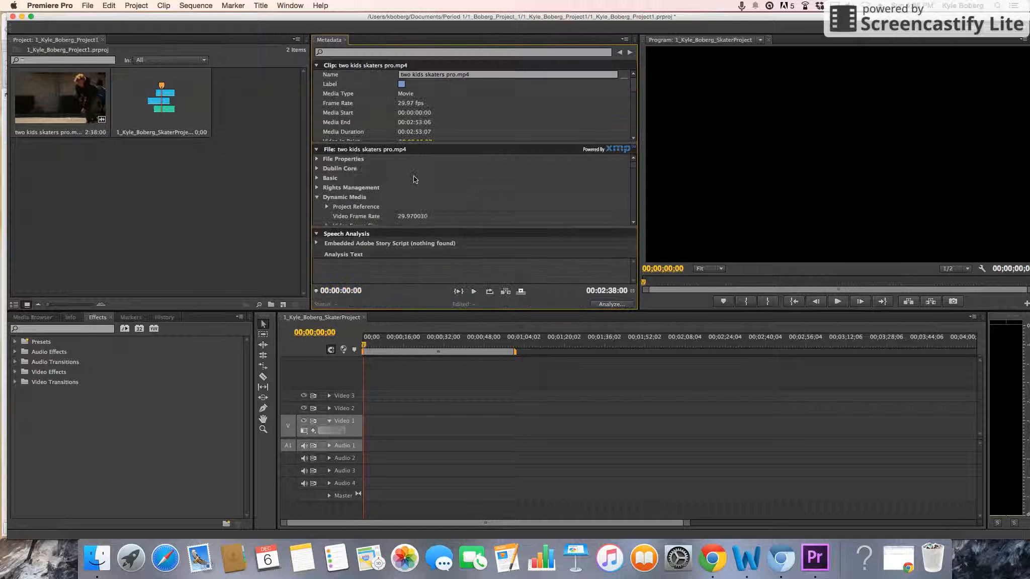
click(255, 157)
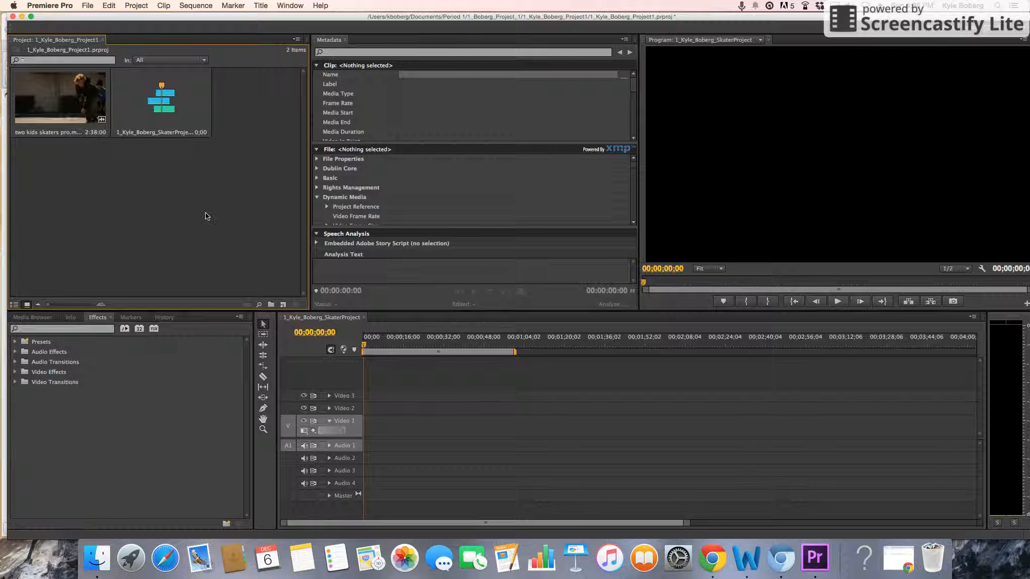
Reset the Editing (CS5.5) workspace to its original layout.
click(289, 6)
mouse_move(334, 18)
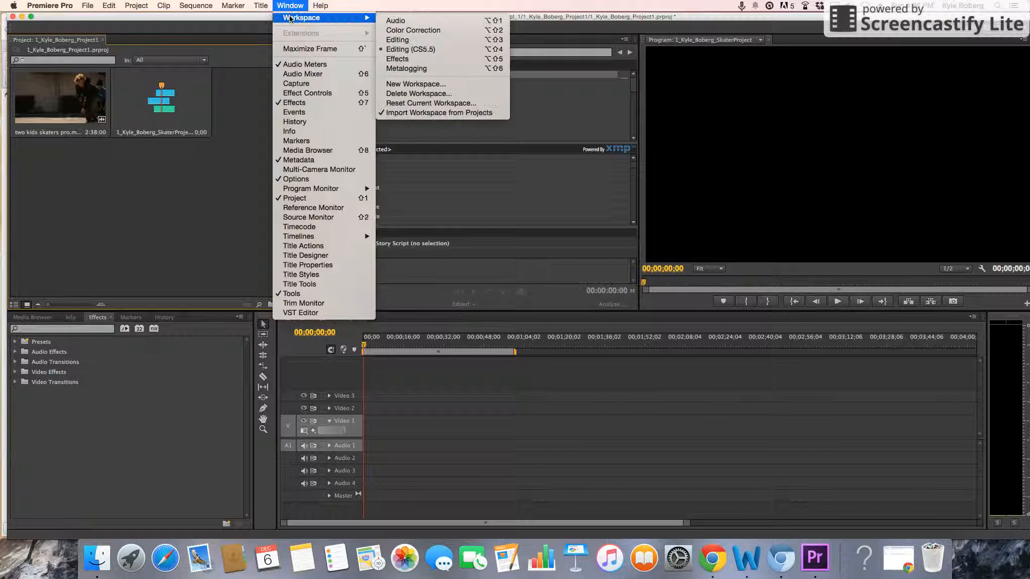
click(418, 103)
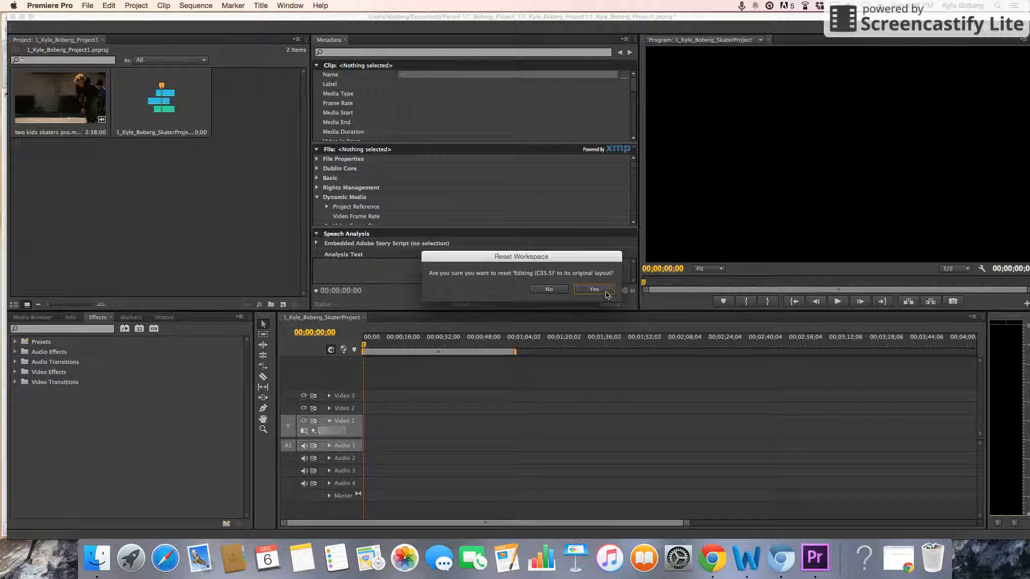
click(593, 290)
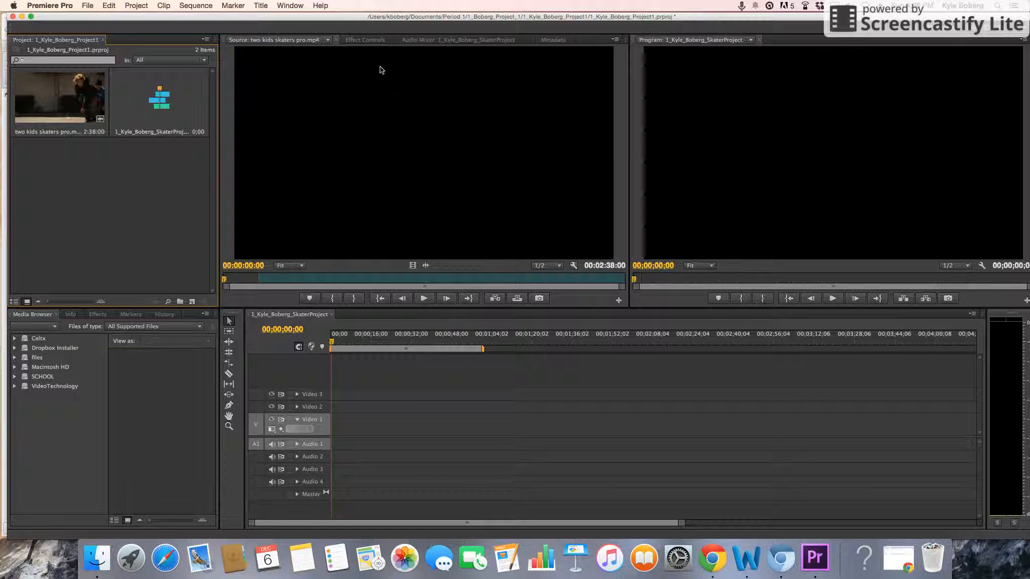
Look over the restored Effect Controls and Audio Mixer panels and return to the Source monitor.
click(369, 40)
click(443, 40)
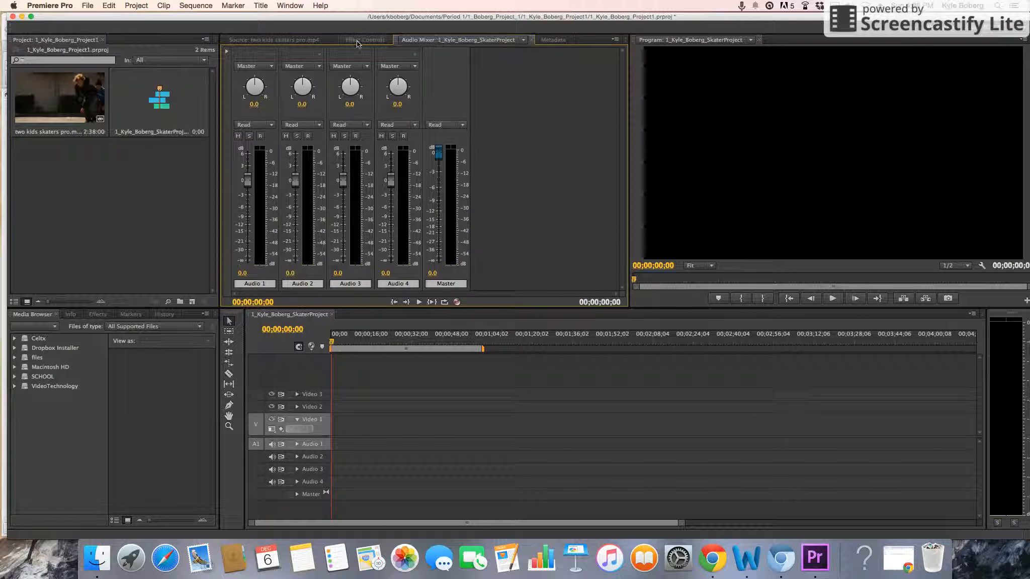
click(358, 40)
click(326, 41)
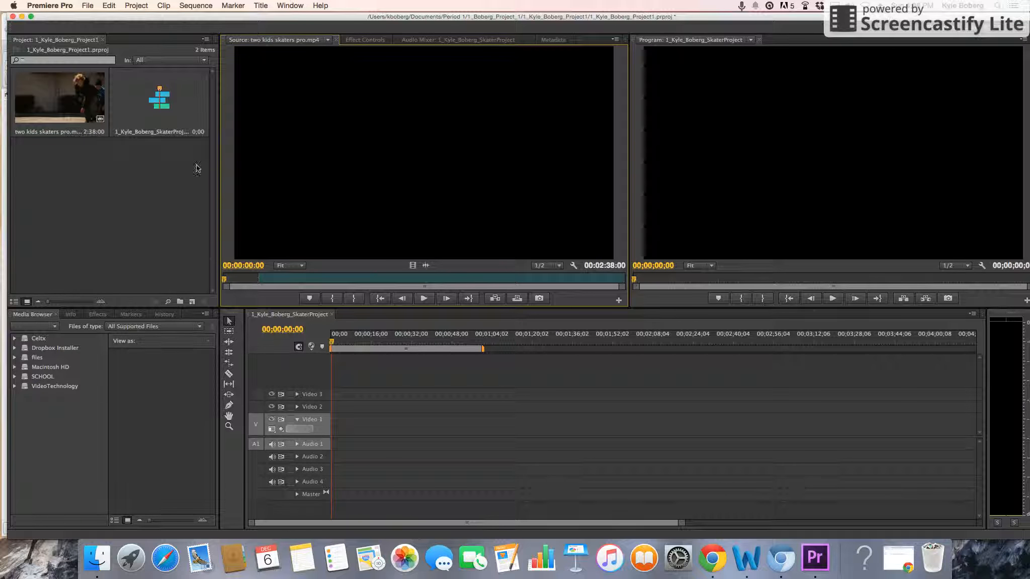
Scrub the two kids skaters pro.mp4 clip in the Source monitor to about 00:00:06:09.
click(57, 106)
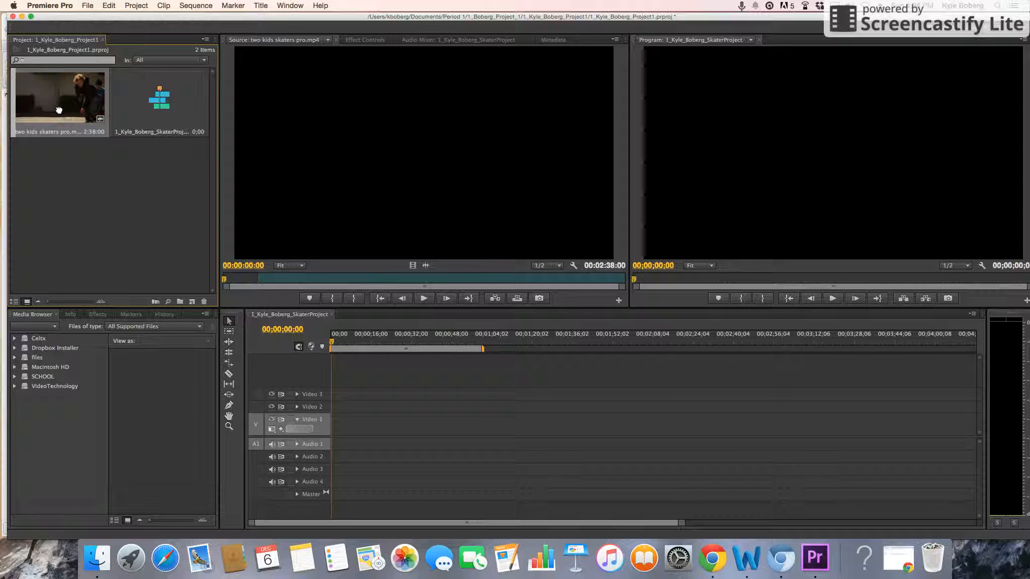
click(429, 140)
mouse_move(237, 280)
mouse_down()
mouse_move(269, 279)
mouse_move(240, 288)
mouse_up()
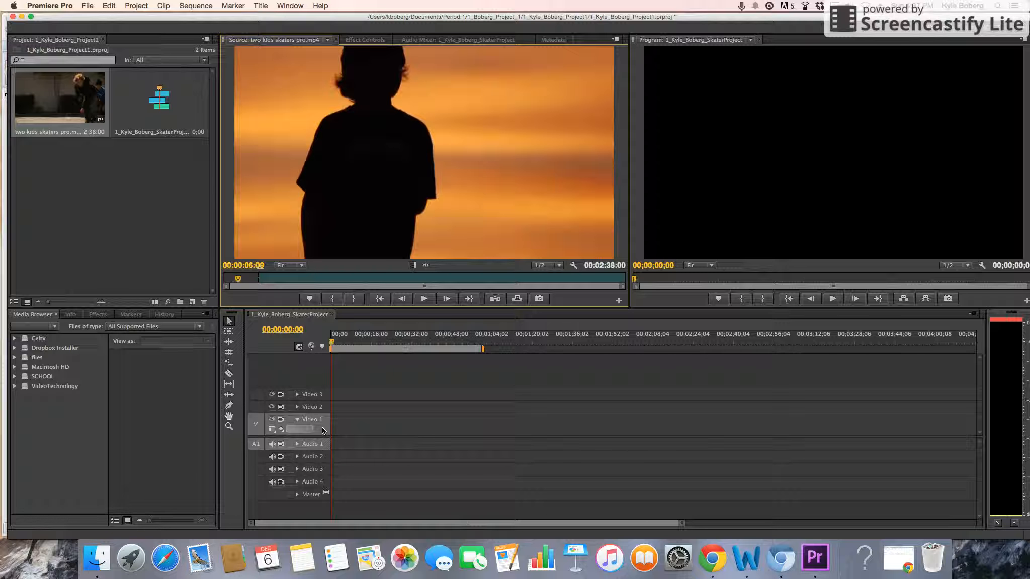
Look over the sequence in the timeline and project, along with the Effect Controls and Source monitor.
click(305, 314)
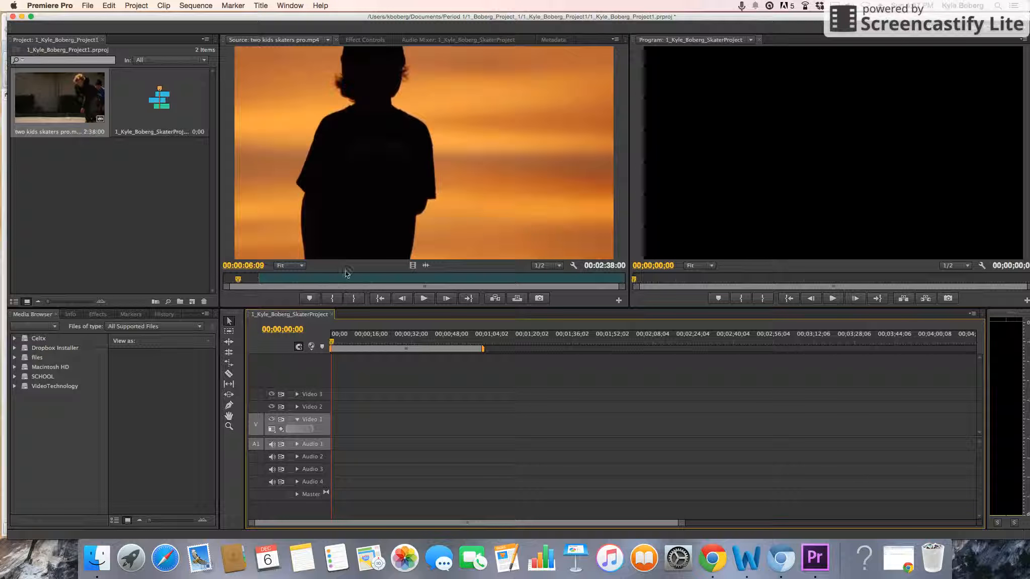
click(148, 98)
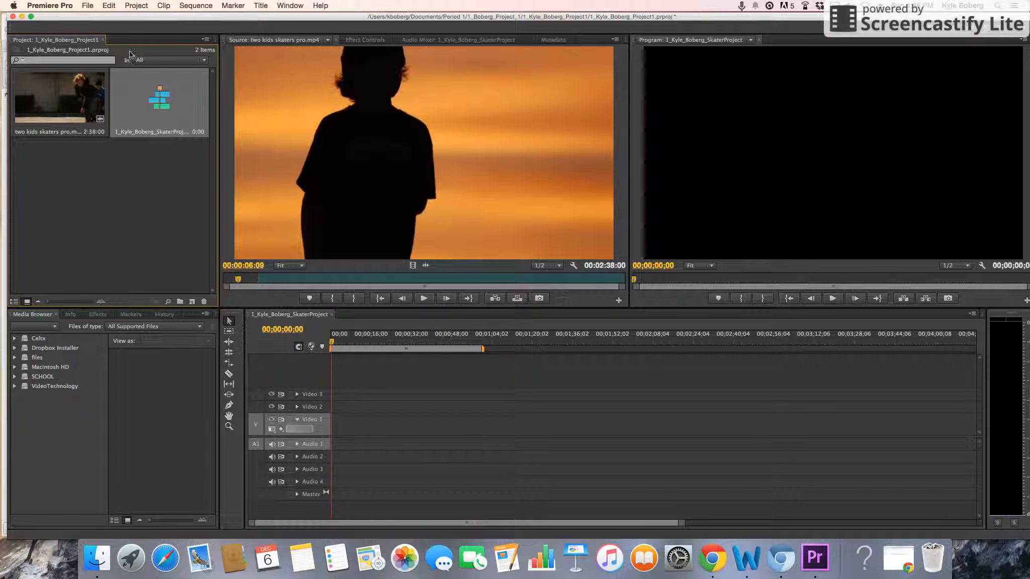
click(360, 43)
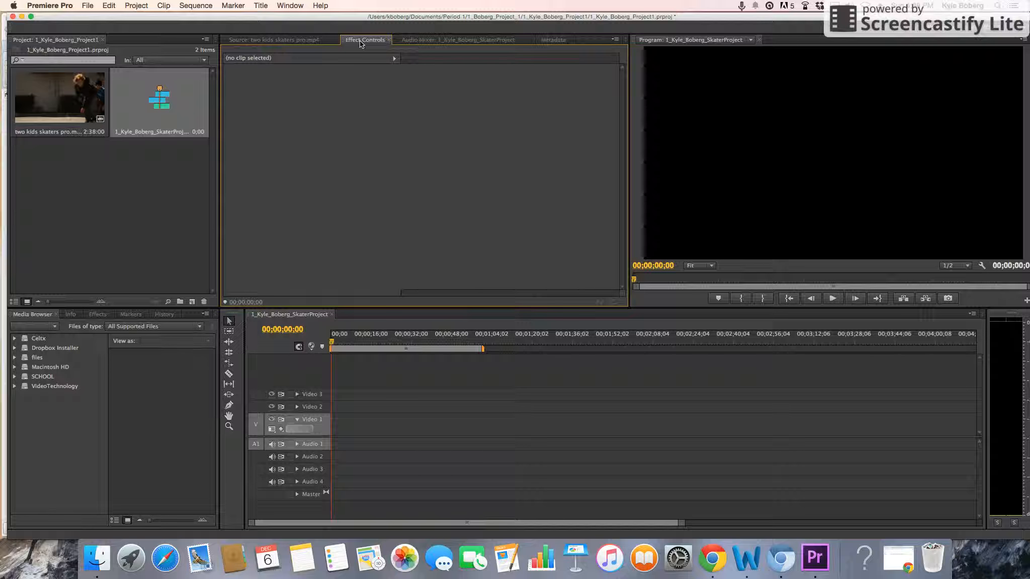
click(304, 39)
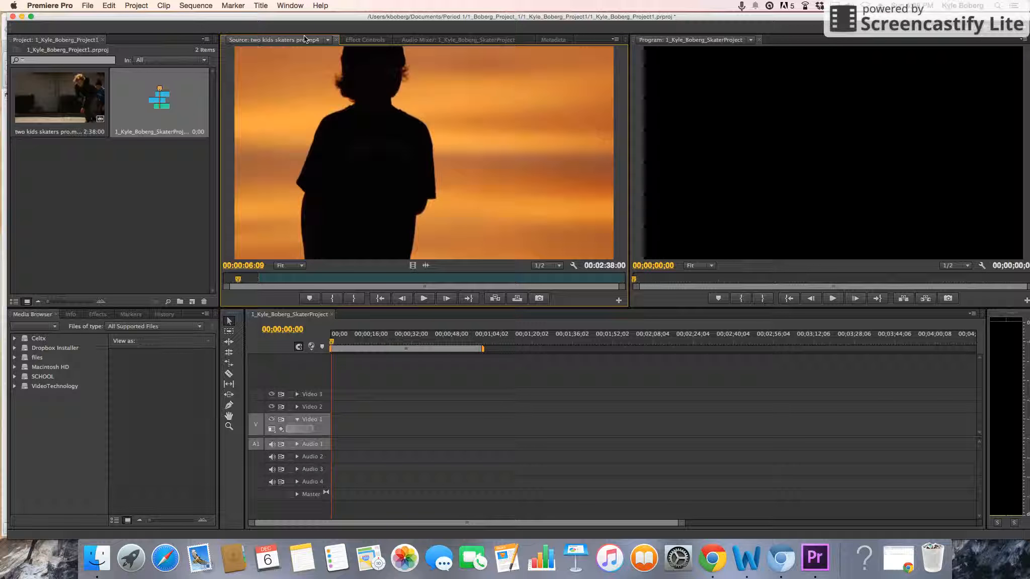
click(366, 41)
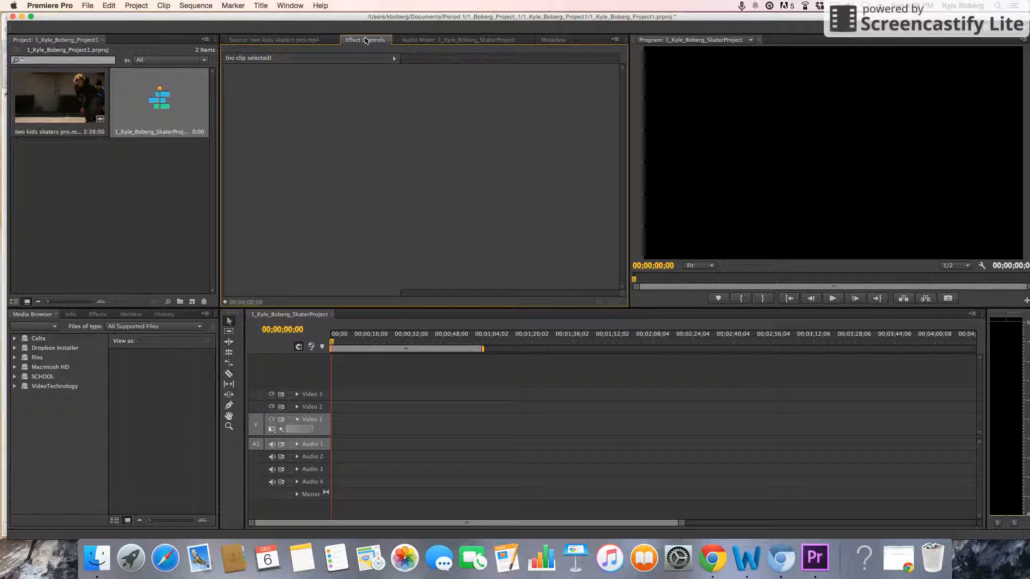
Lower the Audio 3 volume to -2.2 in the Audio Mixer.
click(436, 40)
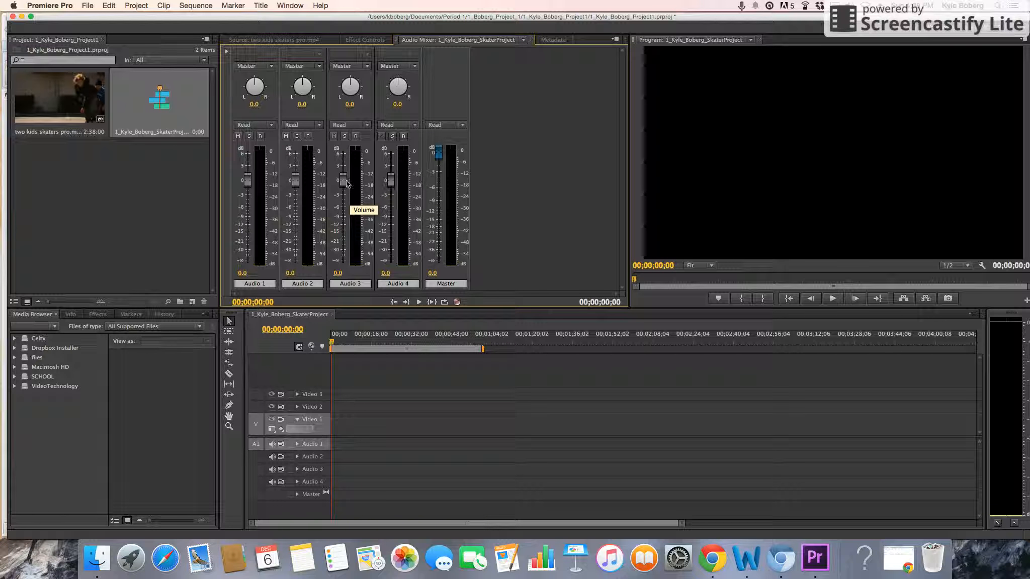
drag(343, 180, 343, 191)
Place two kids skaters pro.mp4 at the start of Video 1, changing the sequence settings to match the clip.
double_click(54, 110)
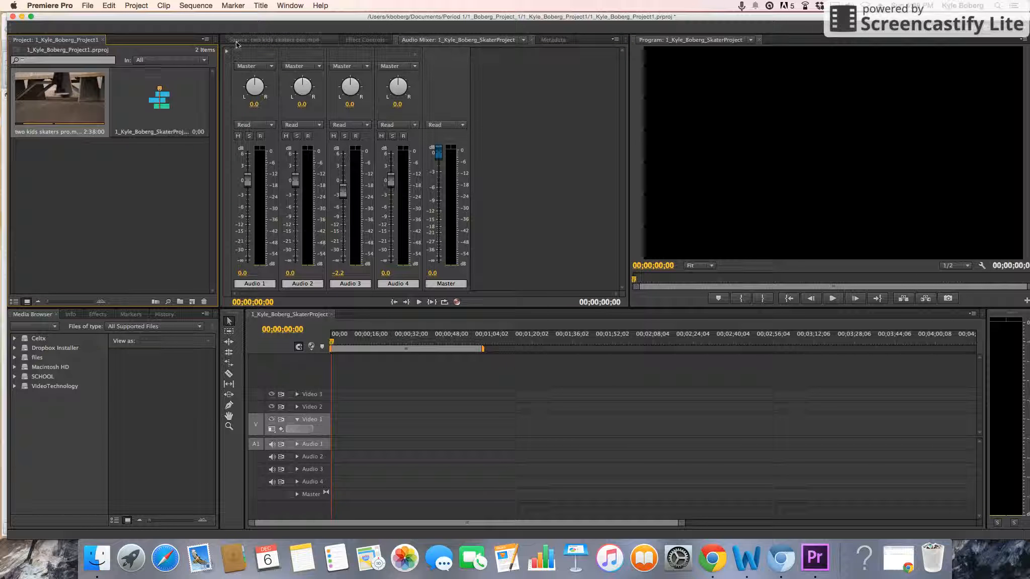
drag(391, 345, 324, 434)
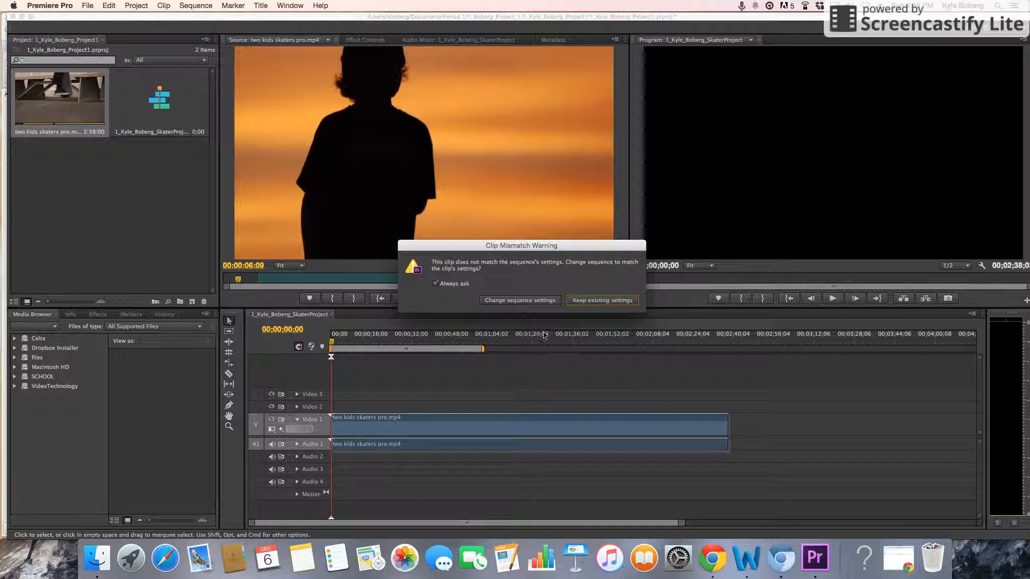
click(506, 302)
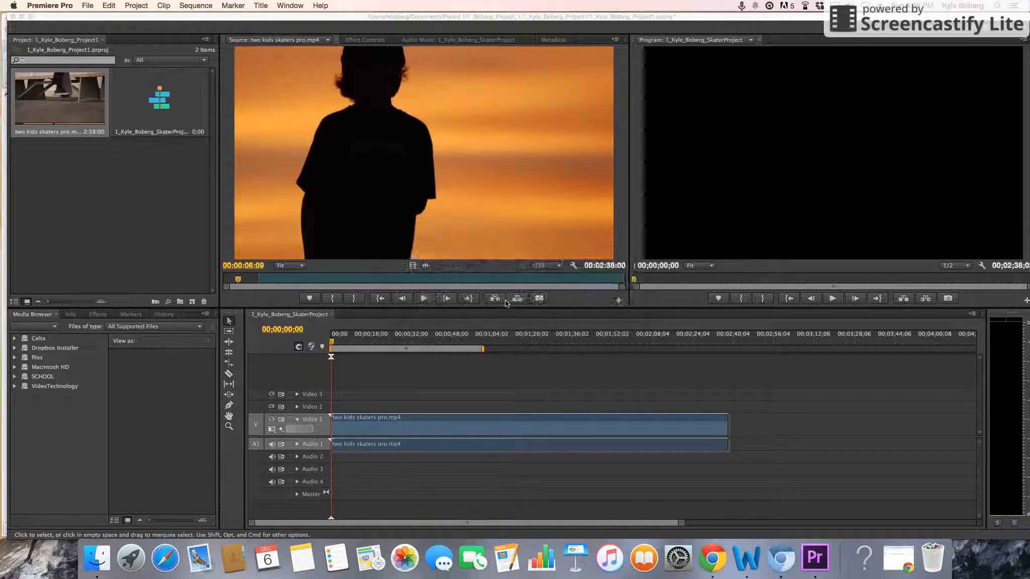
drag(471, 339, 371, 341)
key(Home)
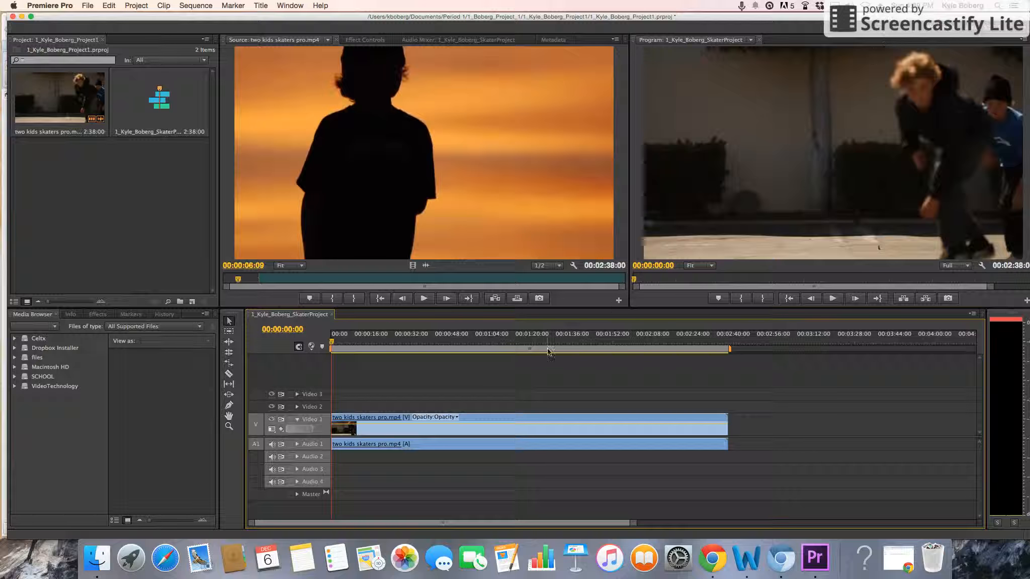
Delete the skater clip from the timeline and place two kids skaters pro.mp4 at the start of Video 1 again.
drag(510, 356, 559, 471)
key(Delete)
drag(67, 84, 321, 423)
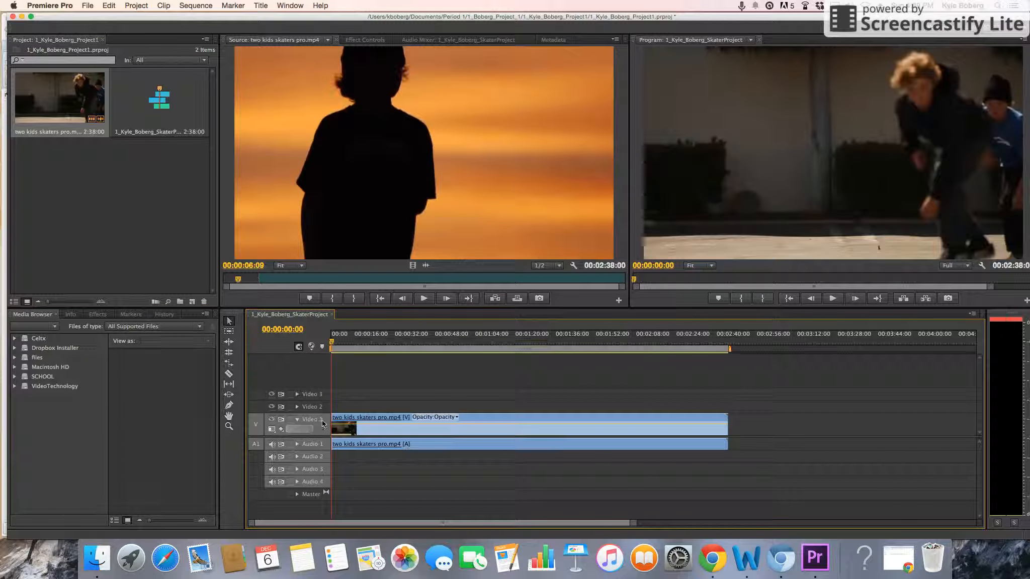
Preview the sequence from about 00:00:14:06 and watch its audio levels in the Audio Mixer during playback.
click(341, 340)
drag(341, 340, 361, 341)
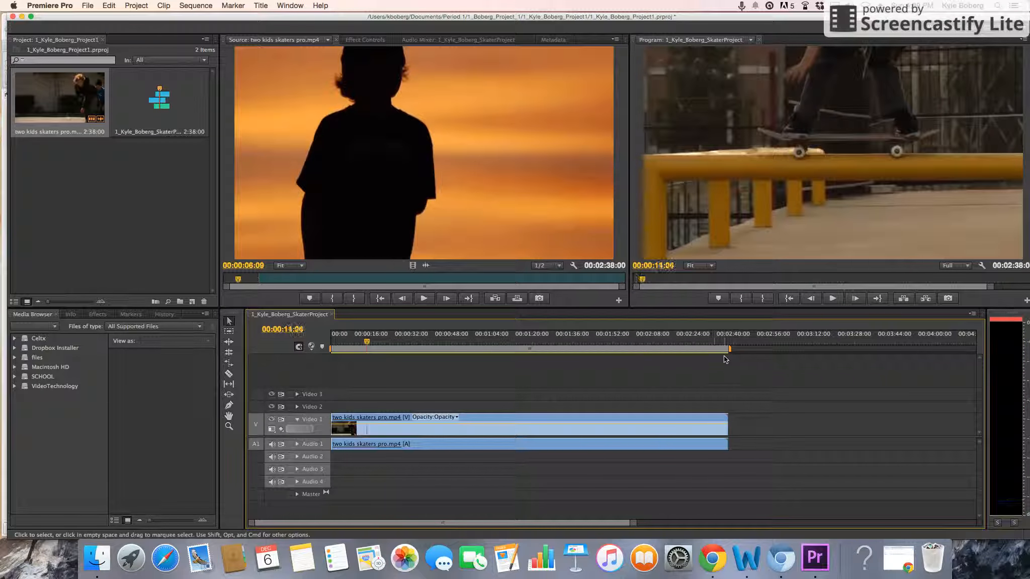
key(space)
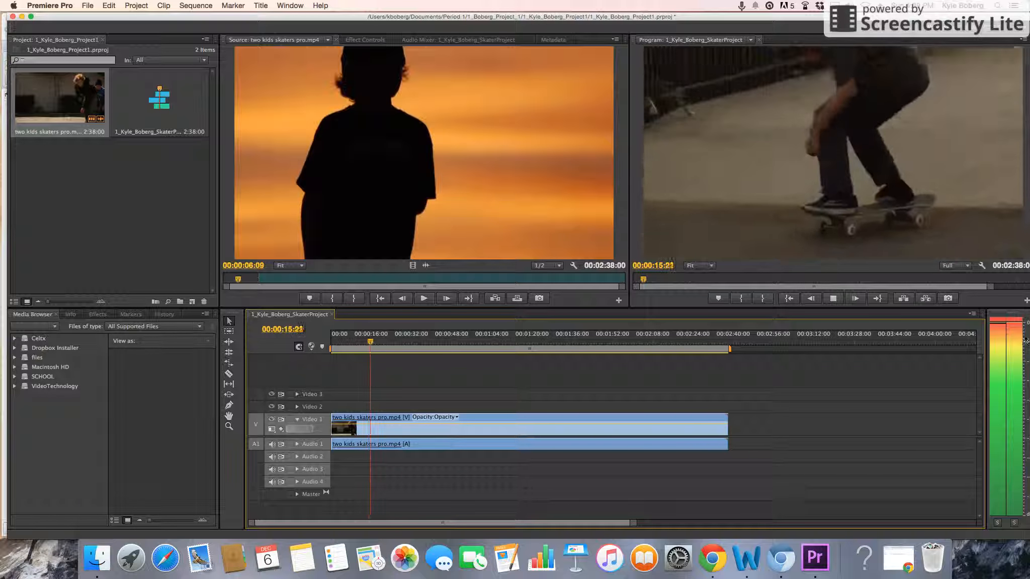
key(space)
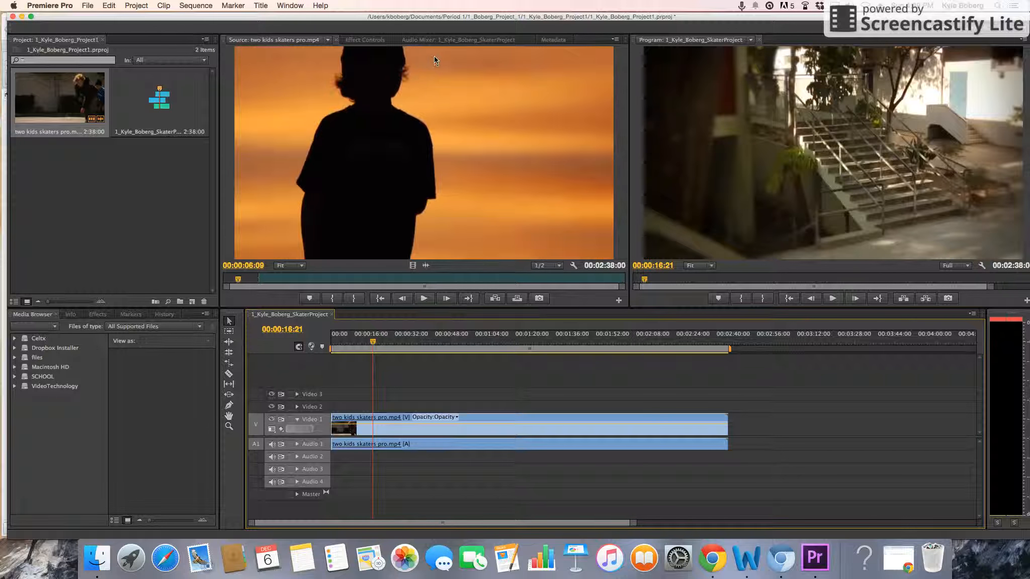
click(439, 40)
key(space)
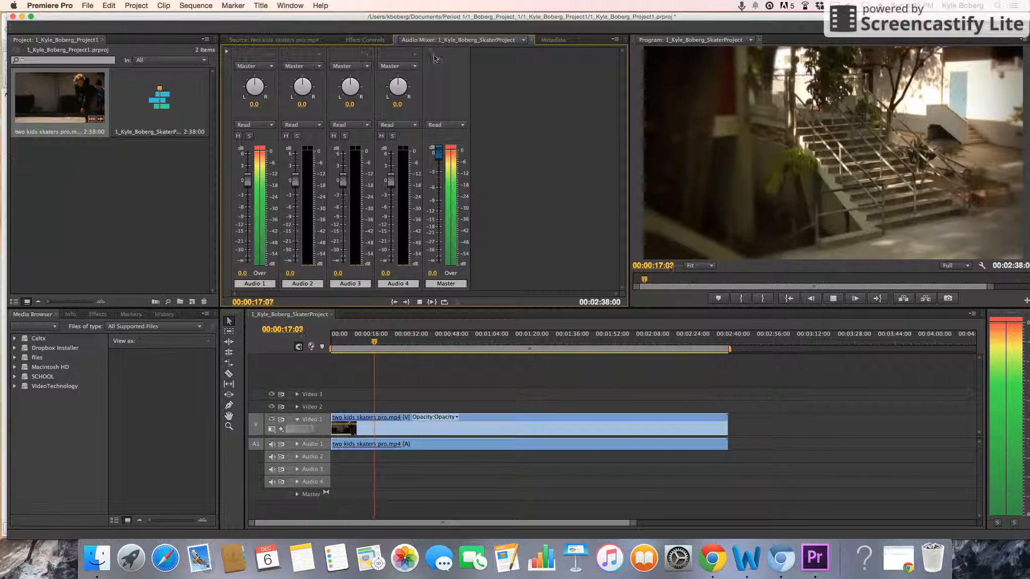
Lower the Audio 1 volume to -15.4 in the Audio Mixer during playback, and stop the playback.
drag(247, 183, 242, 237)
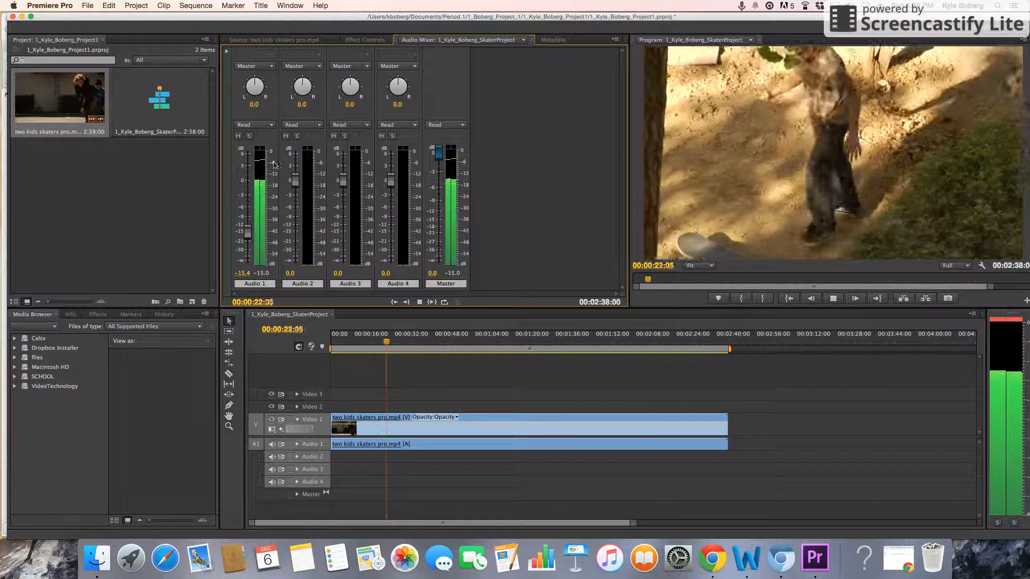
key(space)
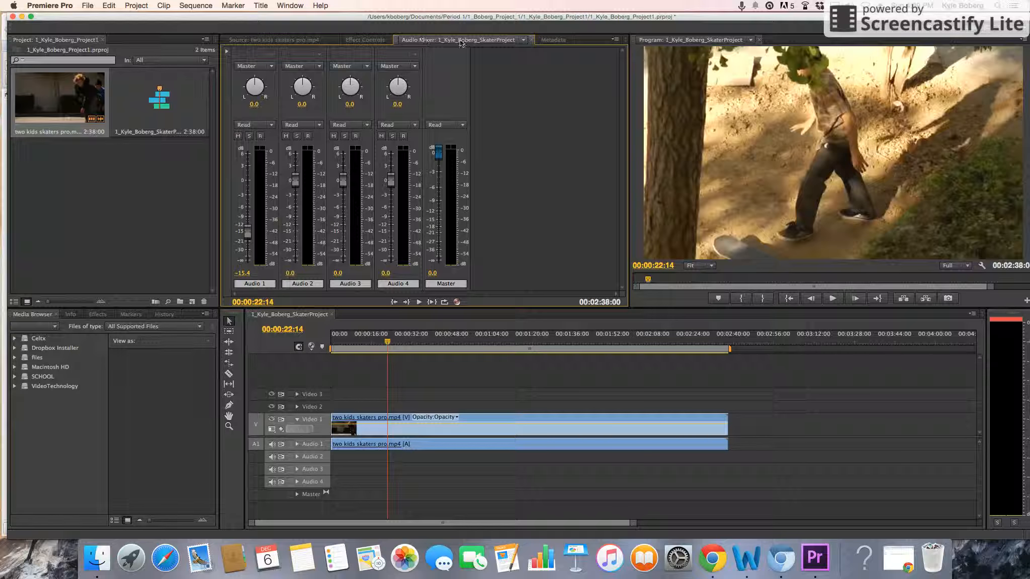
Examine the timeline skater clip's Effect Controls, including its Motion properties, and return to the Source monitor.
click(285, 40)
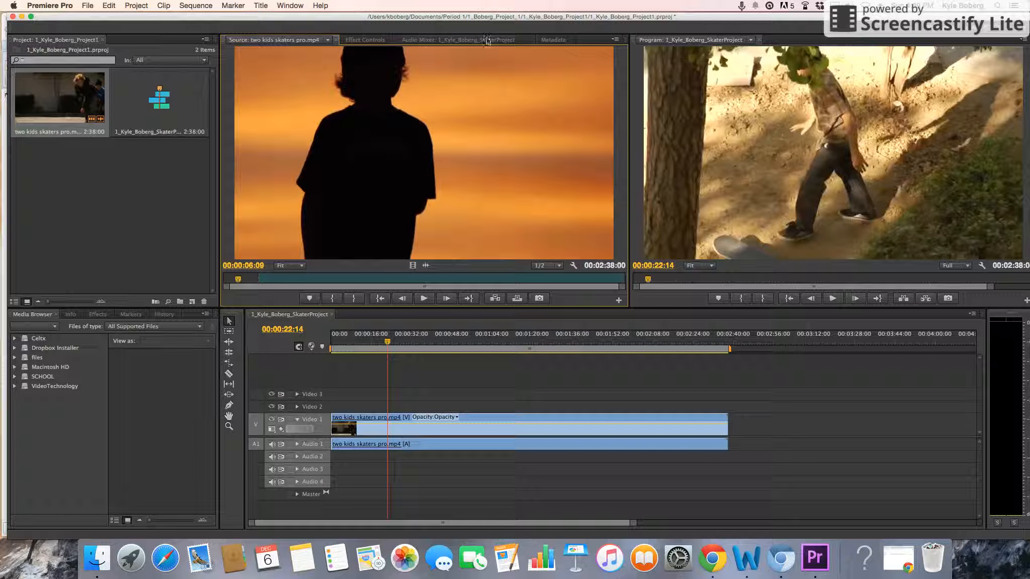
click(365, 40)
click(303, 40)
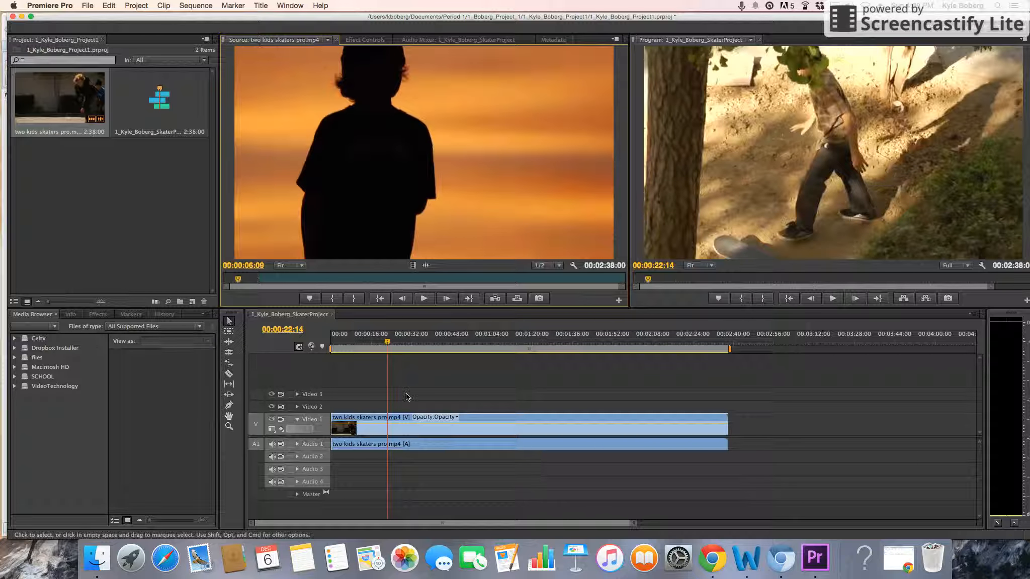
click(418, 417)
click(570, 434)
click(570, 419)
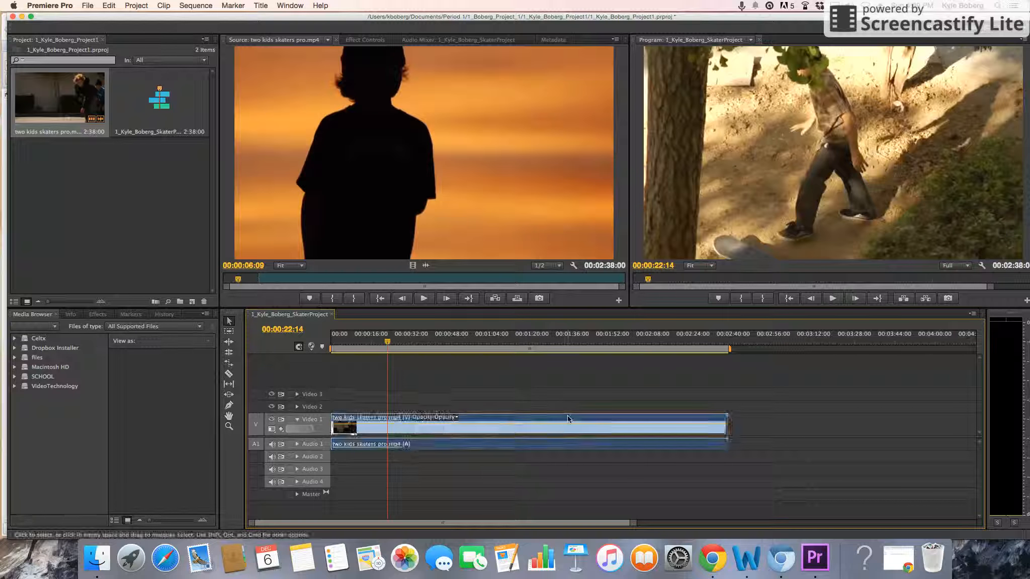
click(365, 40)
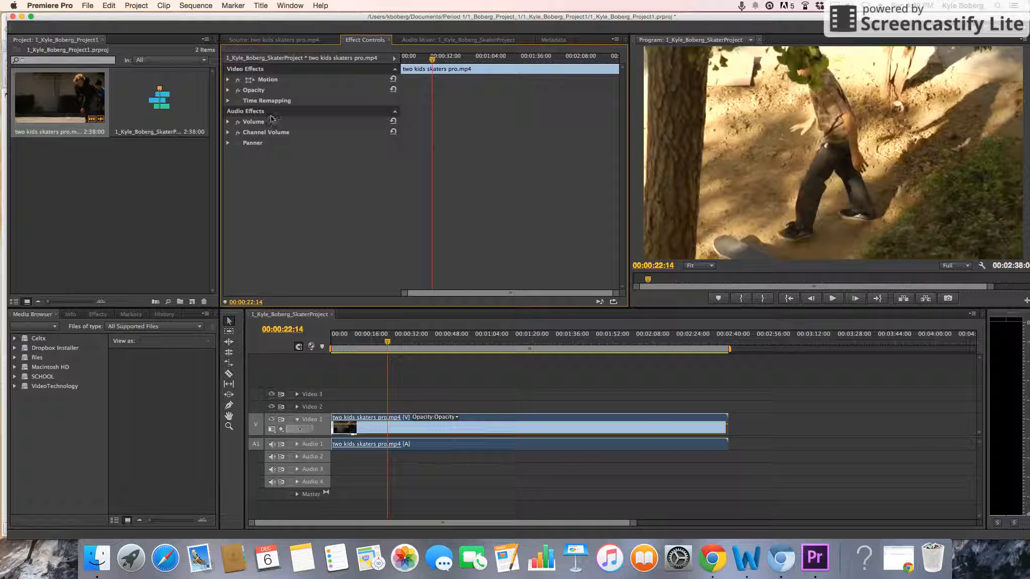
click(229, 80)
click(228, 80)
click(274, 40)
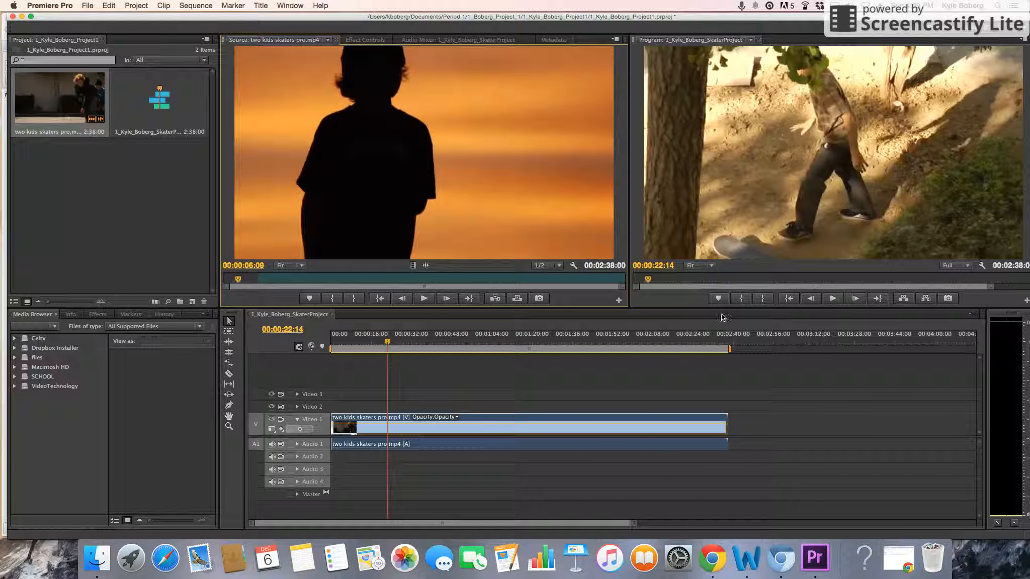
Split the skater clip at 00:01:03:22 with the Razor tool.
drag(413, 352, 482, 348)
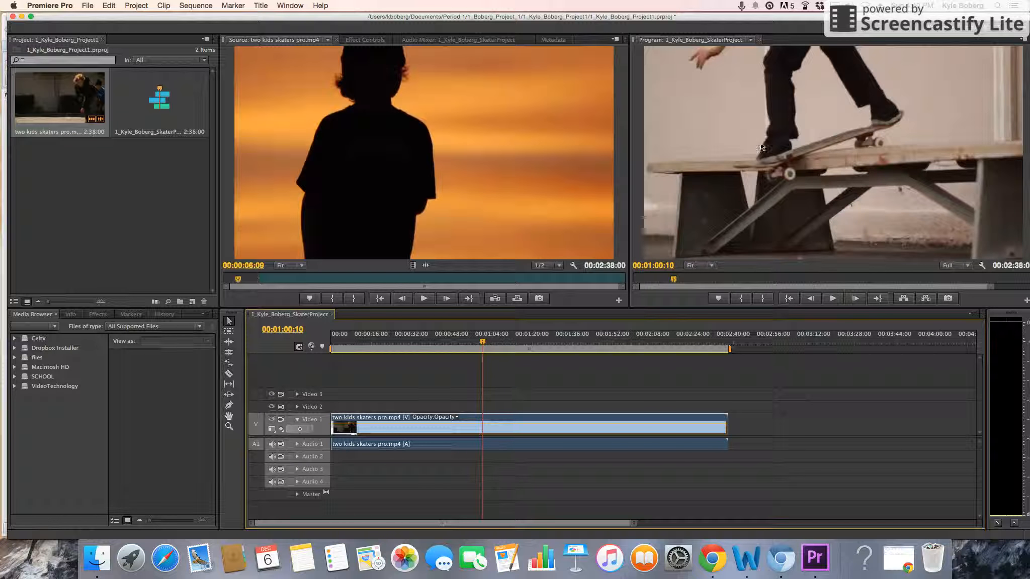
drag(482, 342, 495, 343)
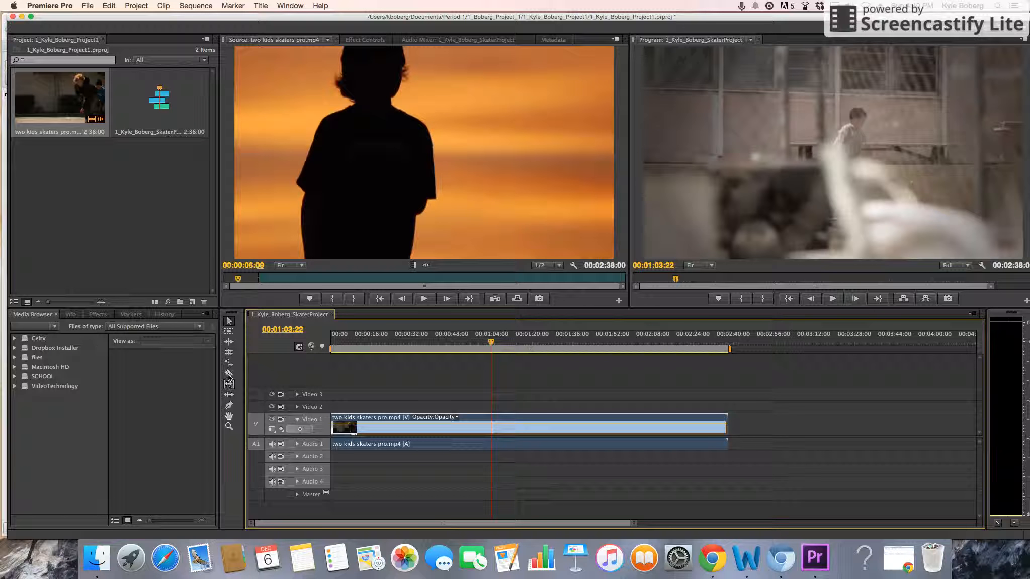
click(229, 352)
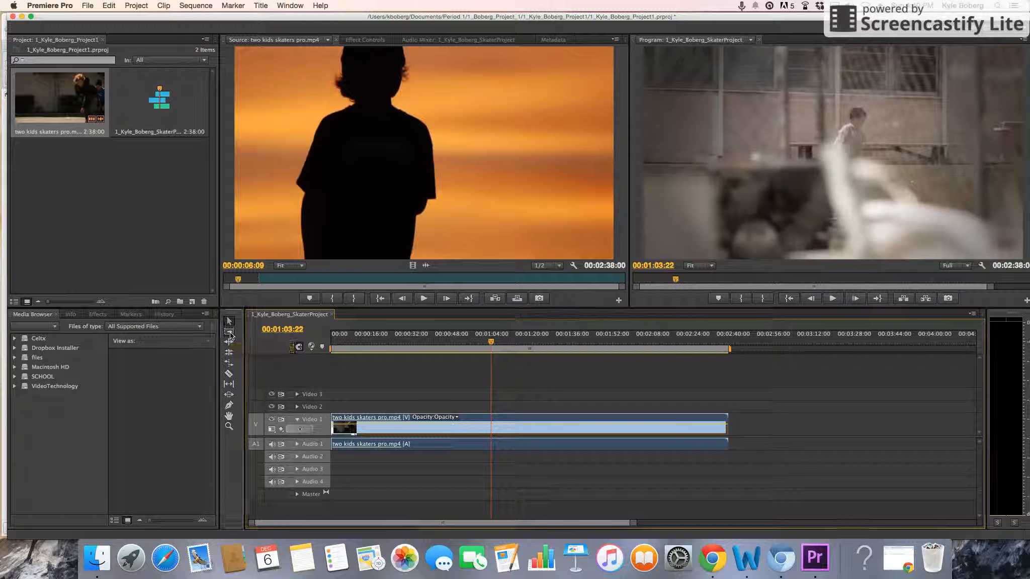
click(229, 363)
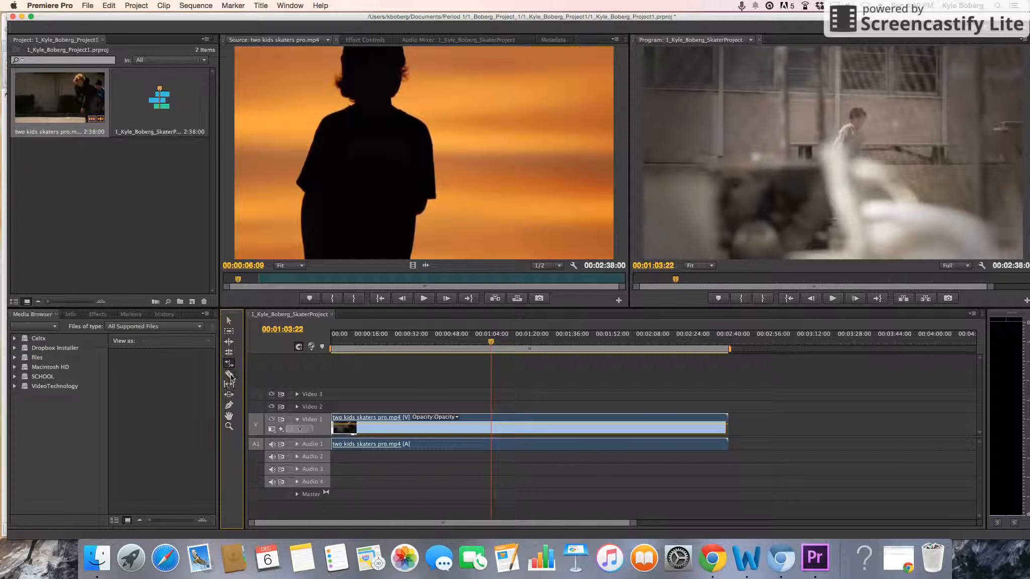
click(230, 374)
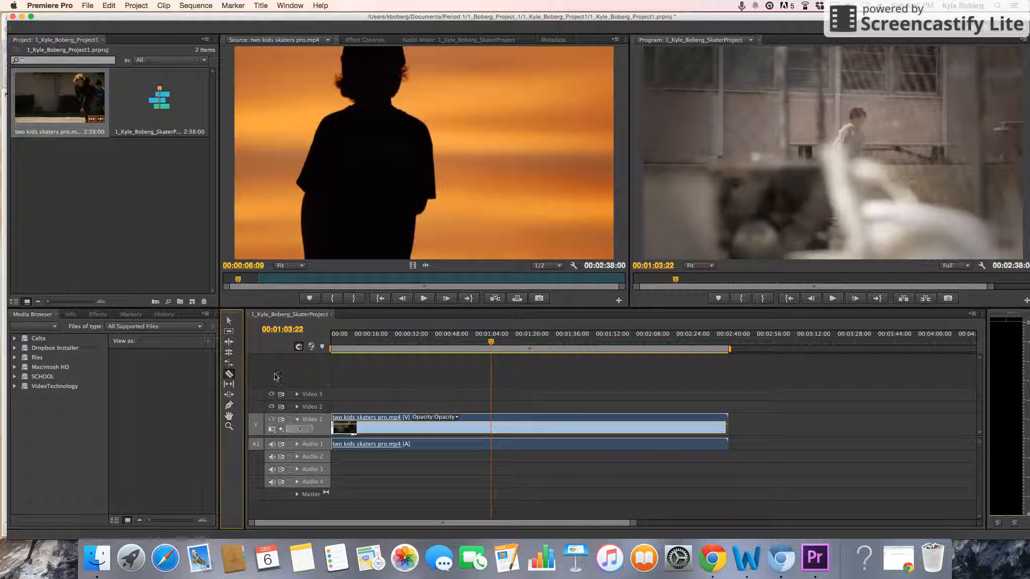
click(491, 429)
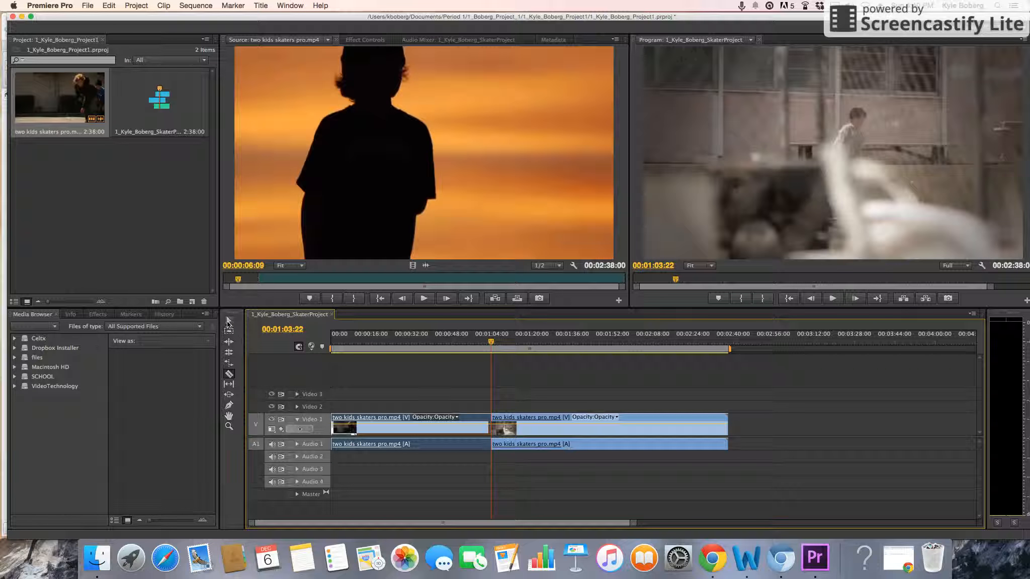
Move the second skater segment about 33 seconds later on Video 1, leaving a gap after the first segment.
click(229, 322)
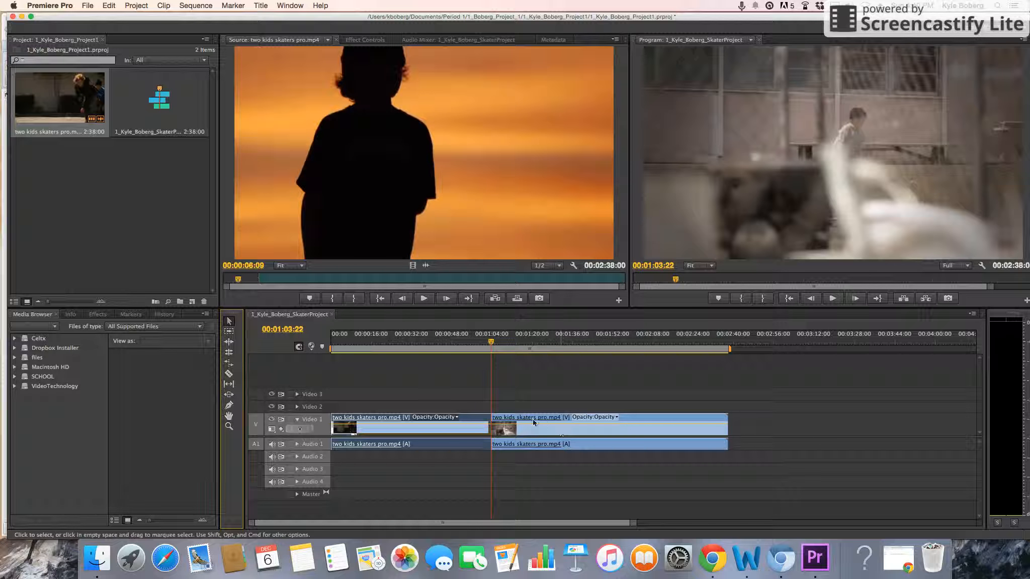
click(515, 422)
drag(517, 422, 600, 423)
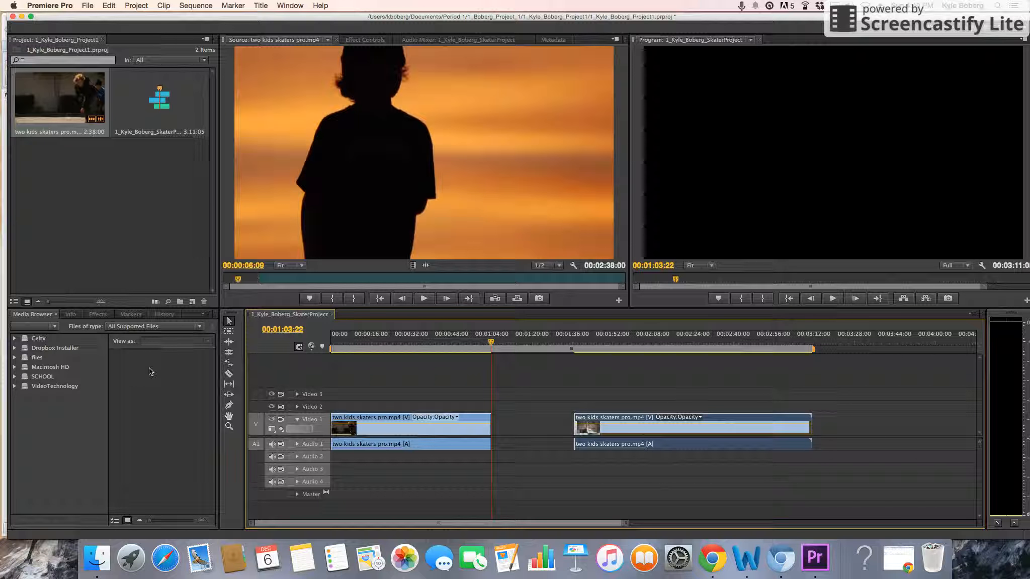
Apply the Fast Color Corrector video effect to the first skater segment and park the playhead at 00:00:29:23.
click(104, 316)
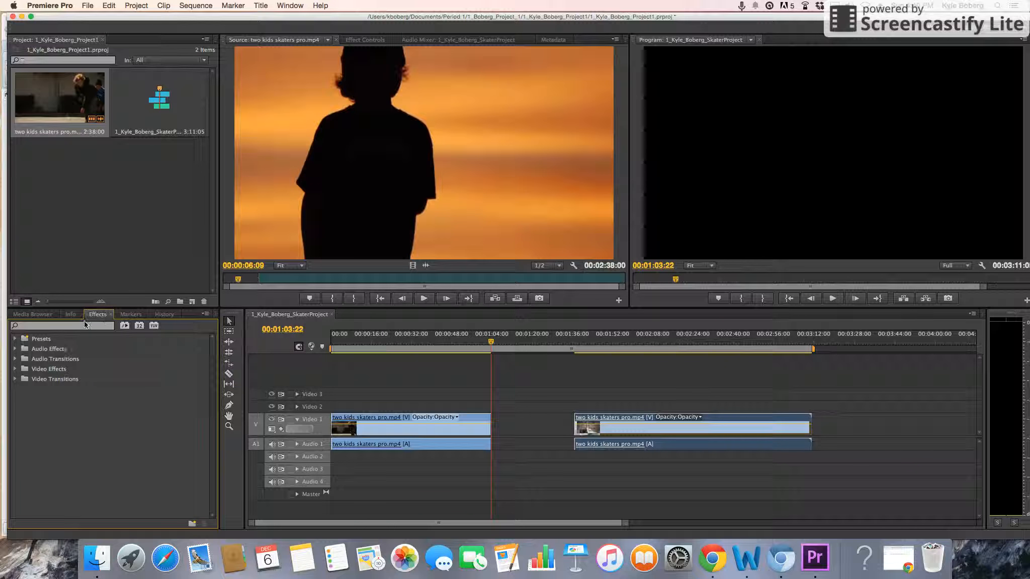
key(super+s)
click(15, 369)
scroll(46, 405, down, 4)
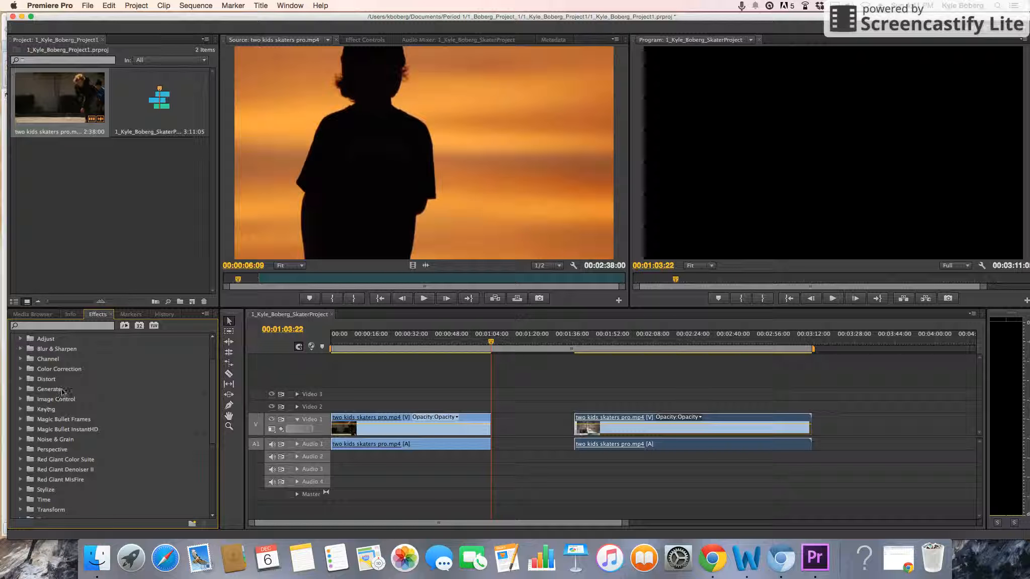
click(21, 369)
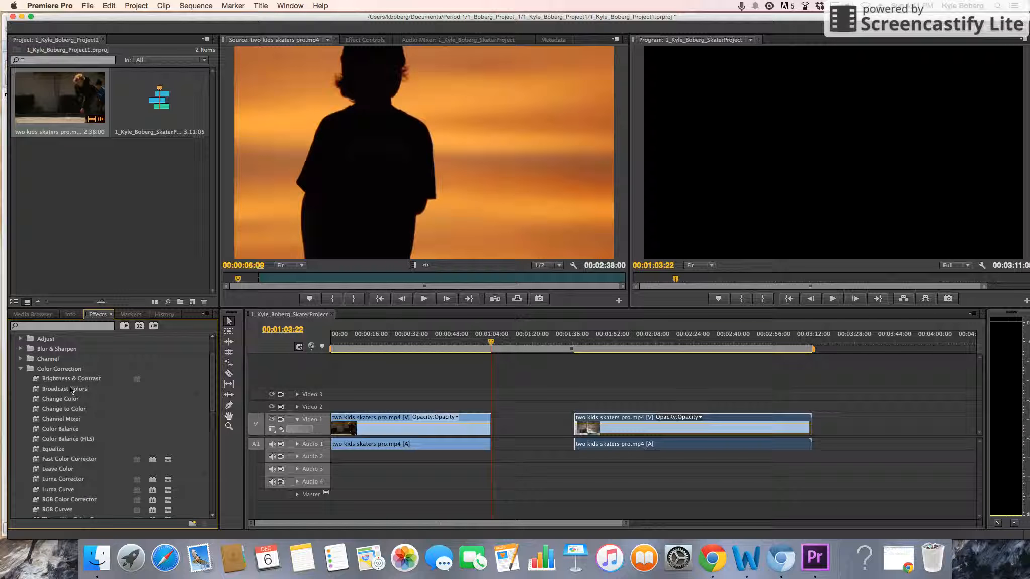
scroll(60, 448, down, 1)
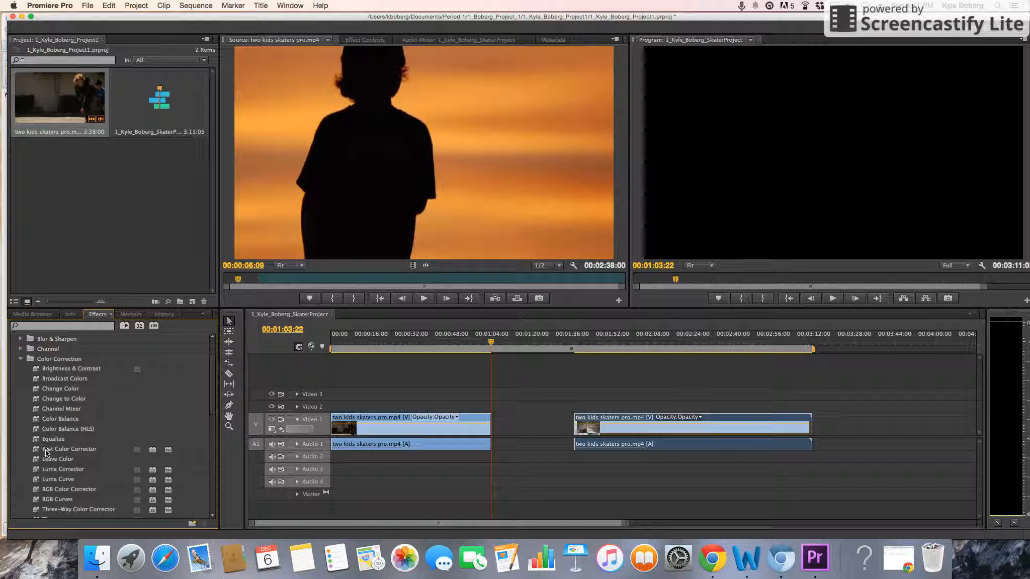
drag(38, 452, 391, 423)
click(406, 342)
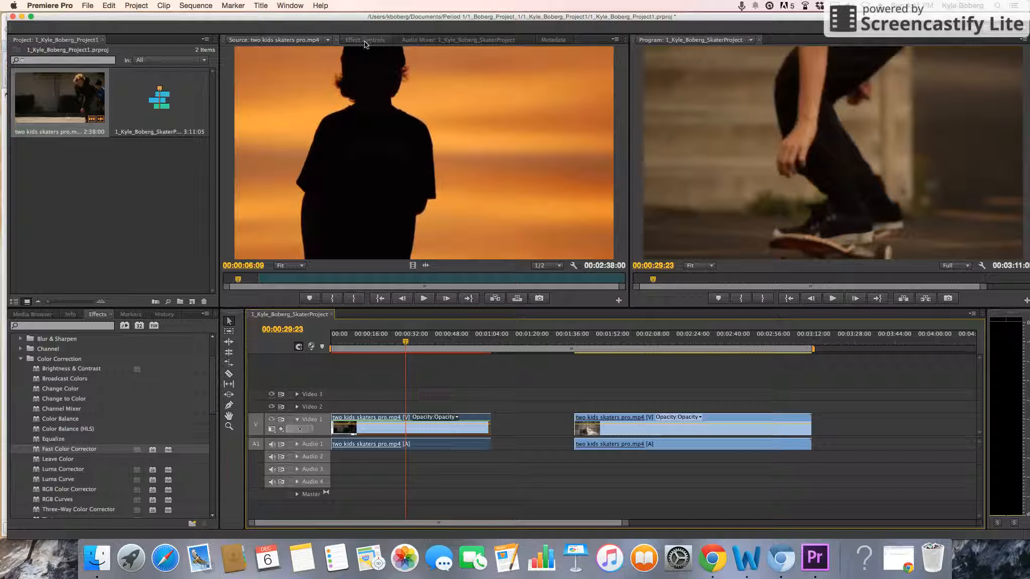
drag(36, 451, 397, 422)
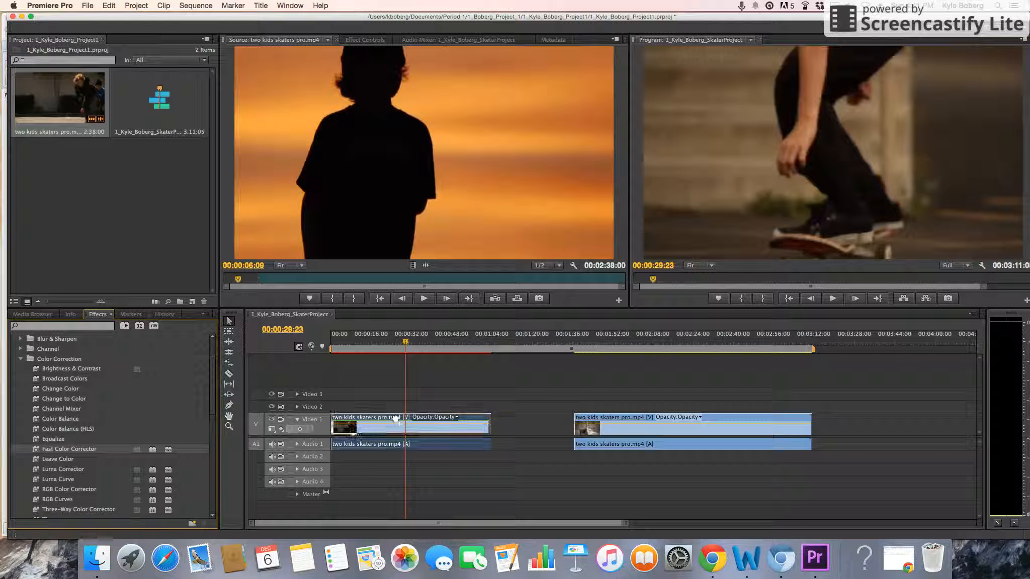
Shift the Fast Color Corrector's hue balance toward orange at magnitude 100.00, reduce the magnitude to 5.15, and return to the Source monitor.
click(363, 39)
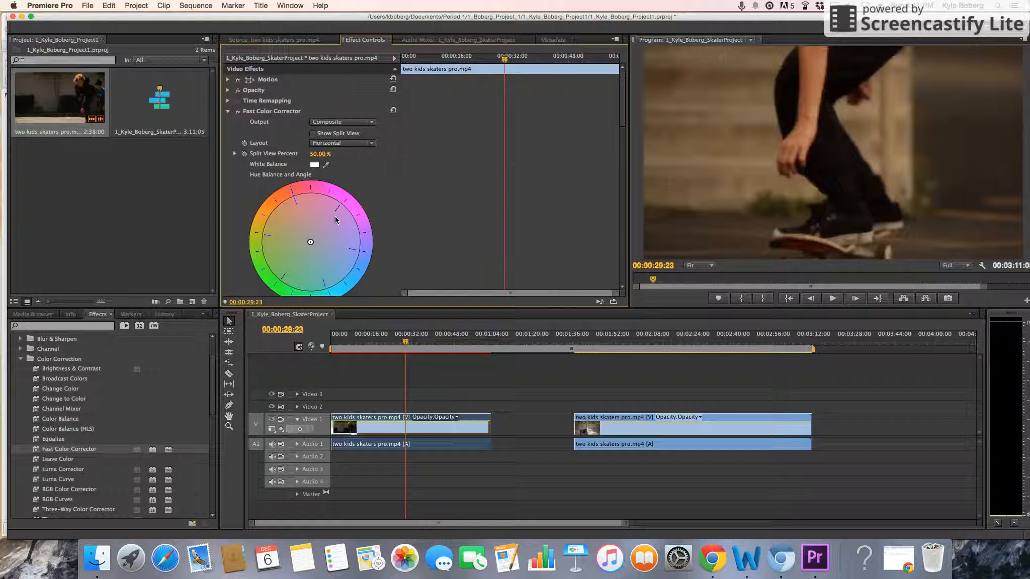
scroll(336, 220, down, 2)
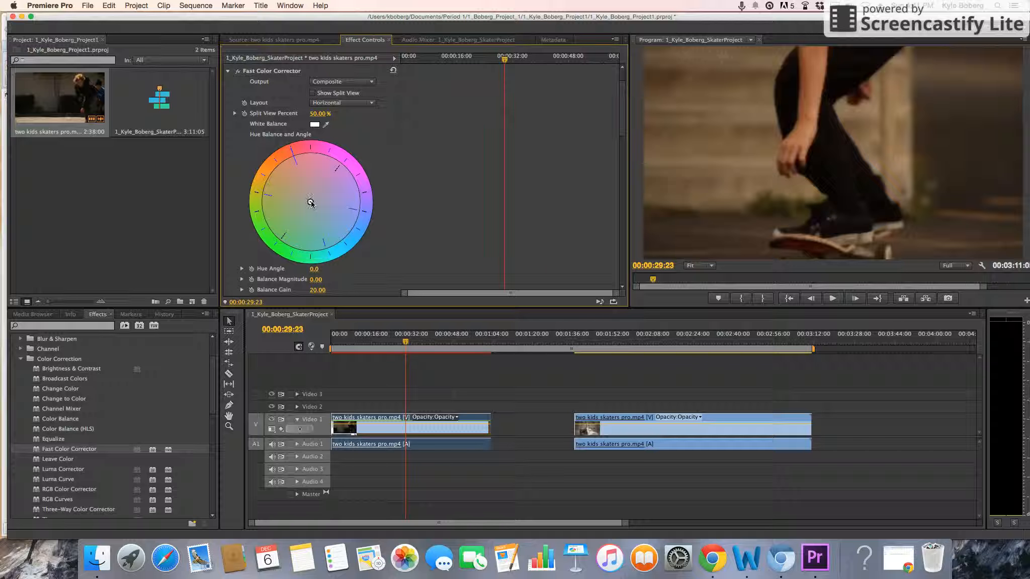
drag(312, 203, 264, 154)
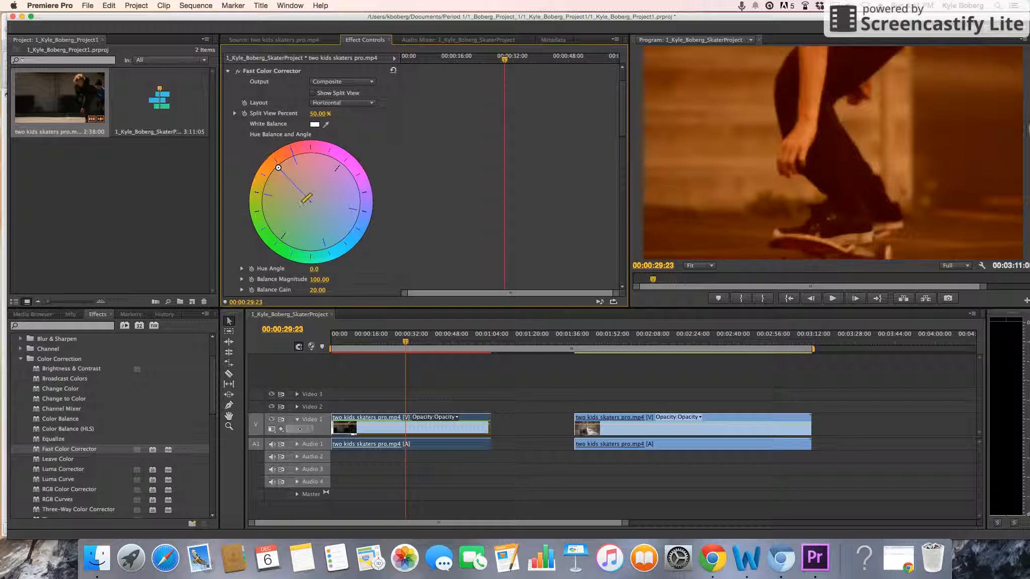
drag(278, 170, 309, 203)
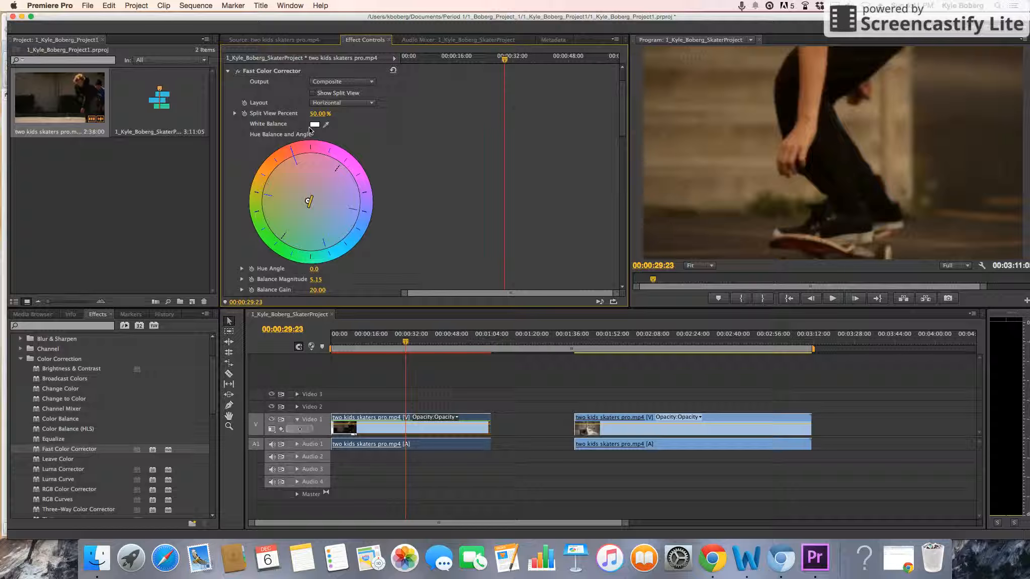
click(298, 40)
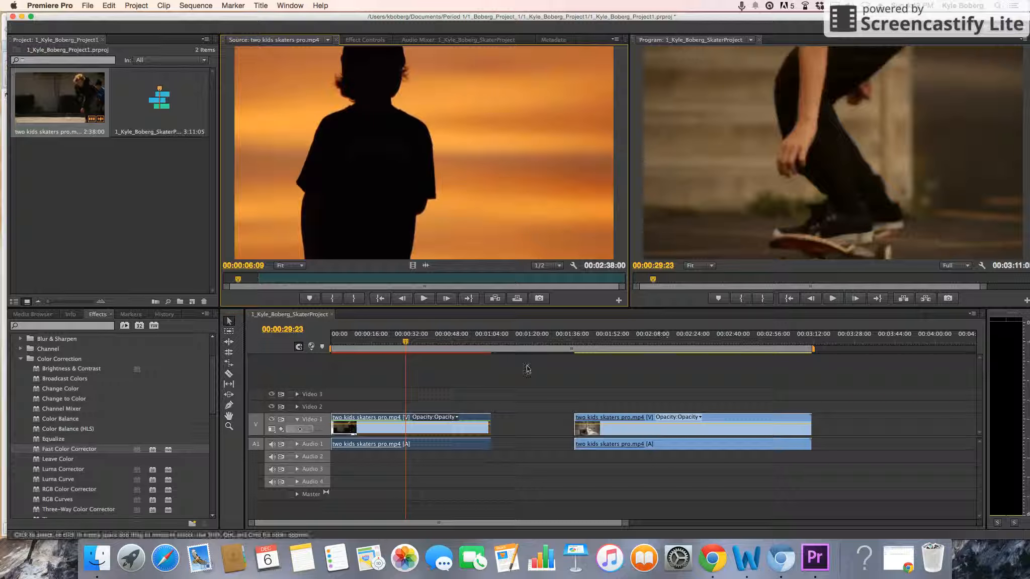
Delete both skater clip segments from the timeline.
drag(427, 379, 673, 484)
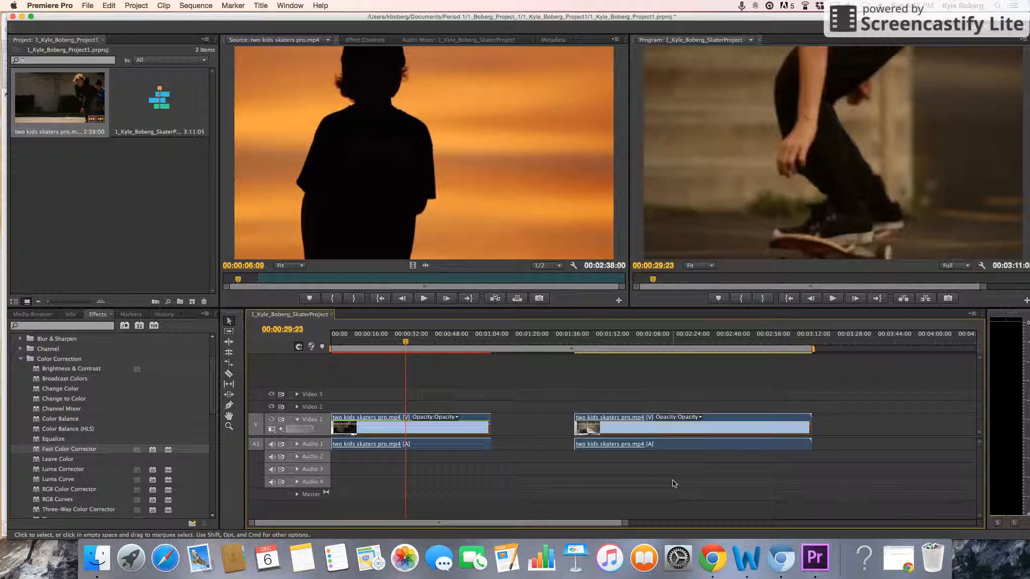
key(Delete)
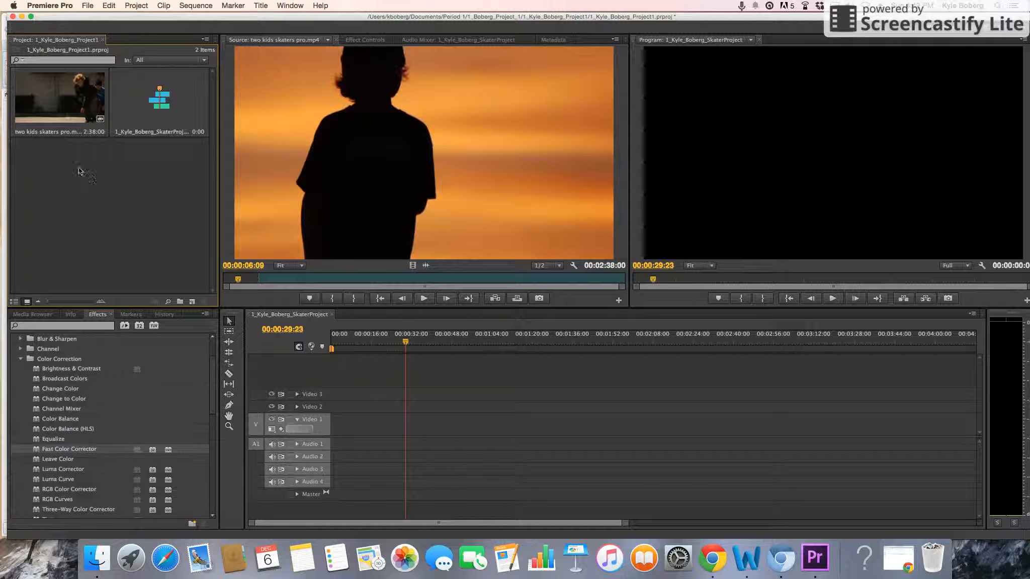
Select two kids skaters pro.mp4 in the project and switch to the Learning Premiere page in Chrome.
click(69, 102)
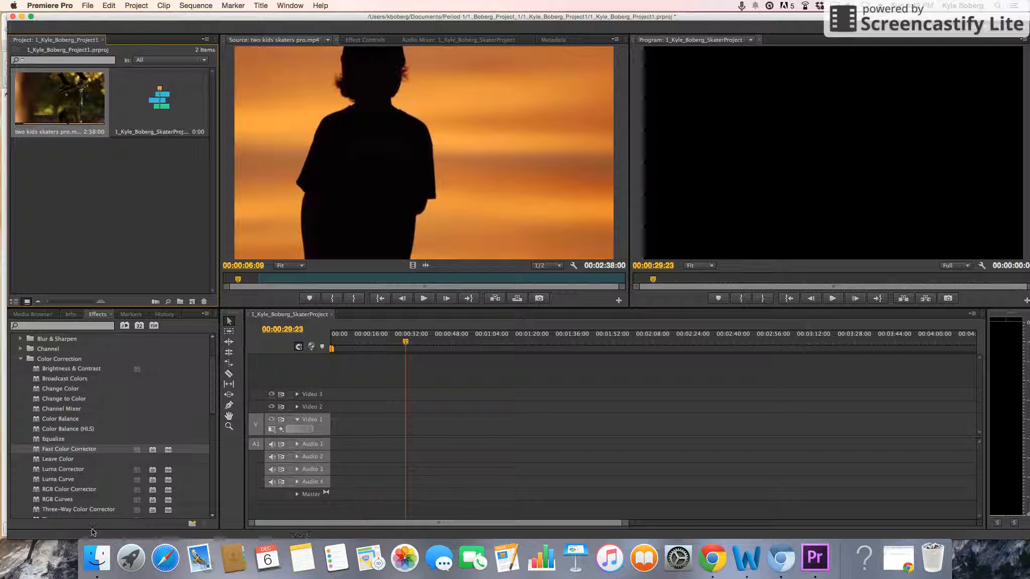
click(713, 558)
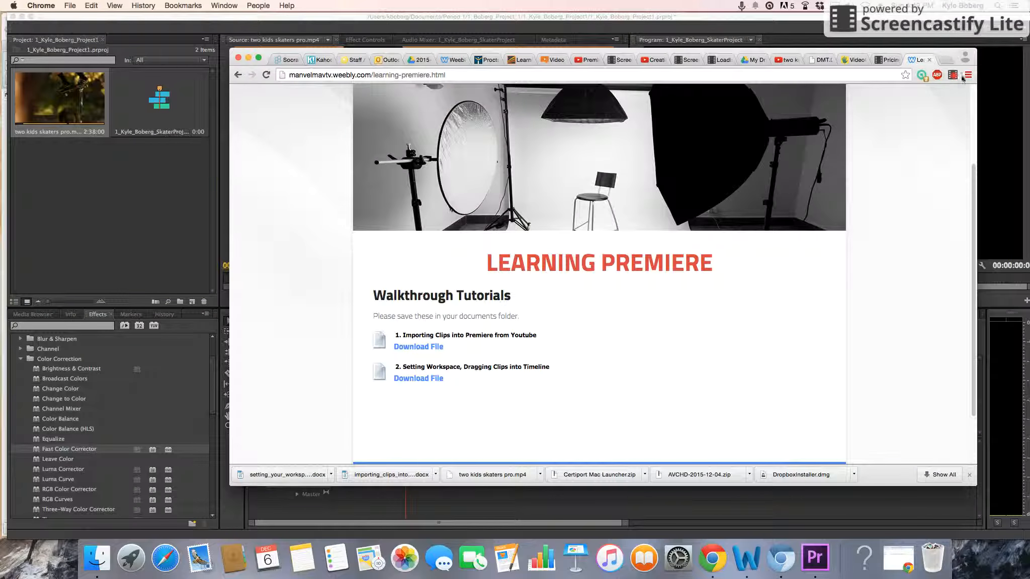